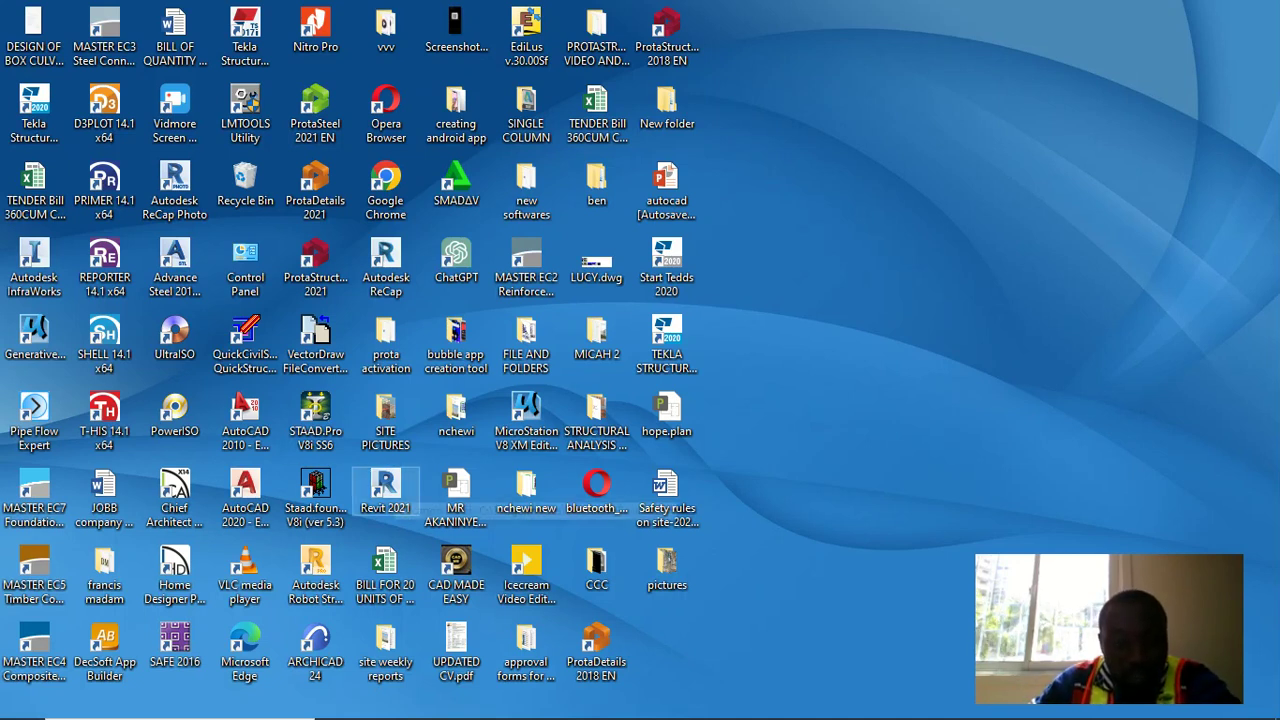
# Start Autodesk Advance Steel 2019 and open the recent drawing "tower crane"
pyautogui.click(175, 262)
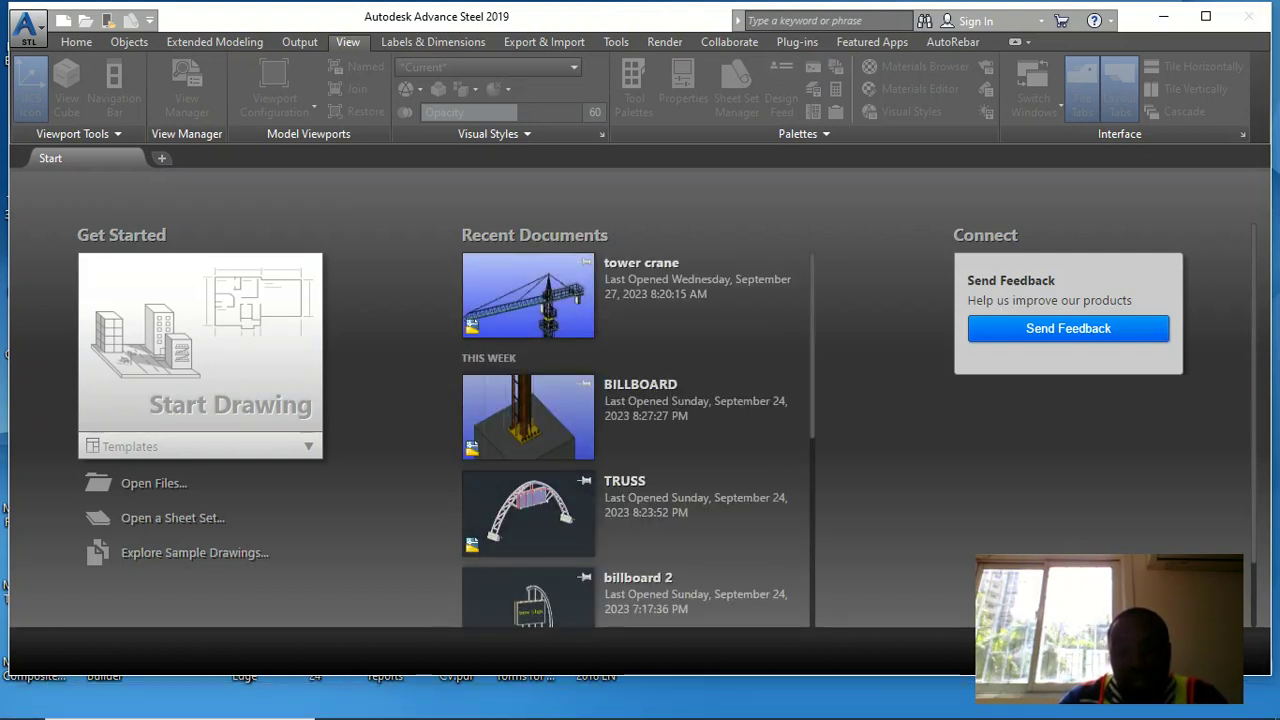
pyautogui.click(528, 296)
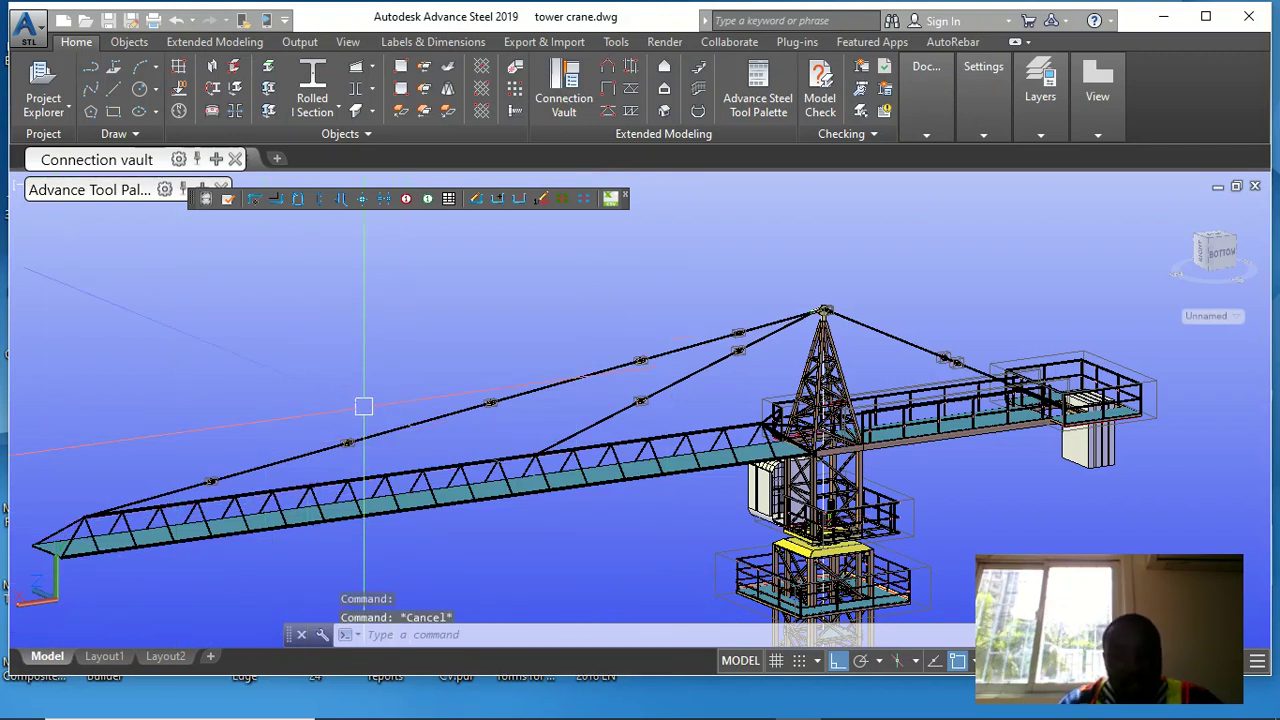
# Examine the crane's upper structure, including the counter-jib walkway, its railings and the counterweight blocks, from several angles
pyautogui.scroll(-2, 441, 354)
pyautogui.scroll(3, 684, 449)
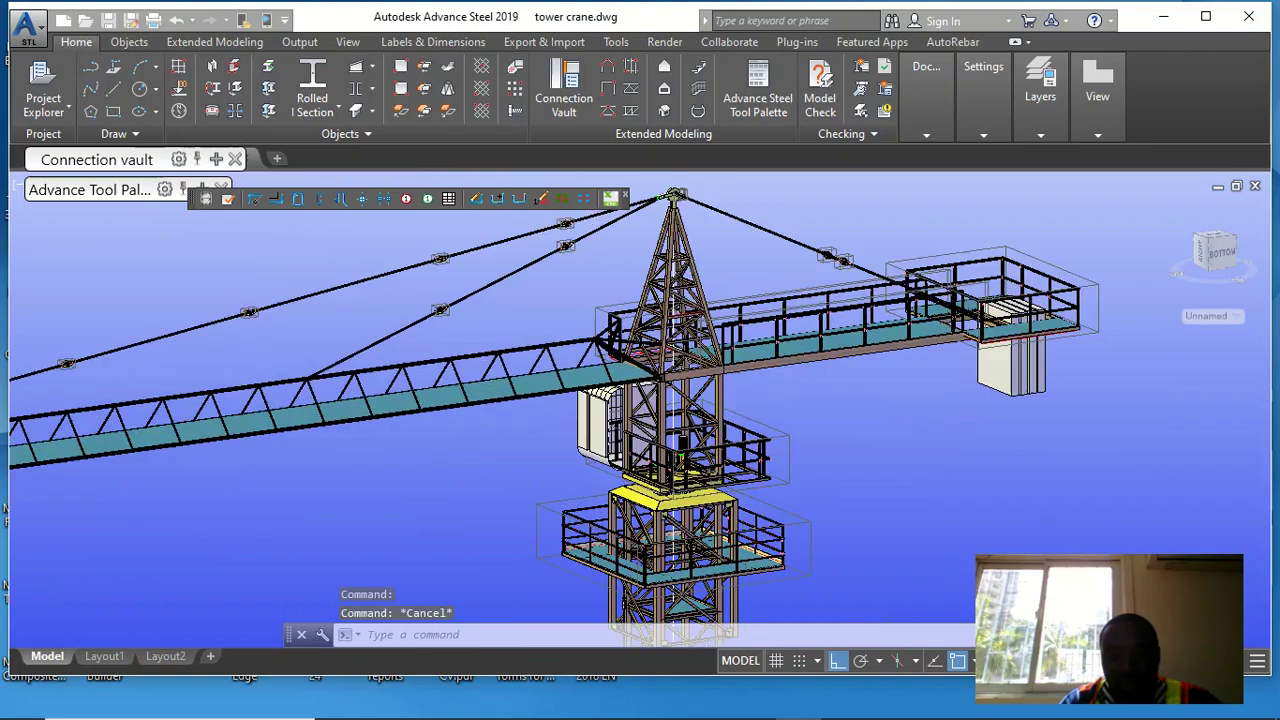
pyautogui.scroll(3, 684, 443)
pyautogui.keyDown('shift'); pyautogui.moveTo(680, 480); pyautogui.dragTo(625, 512, button='middle'); pyautogui.keyUp('shift')
pyautogui.scroll(-4, 672, 400)
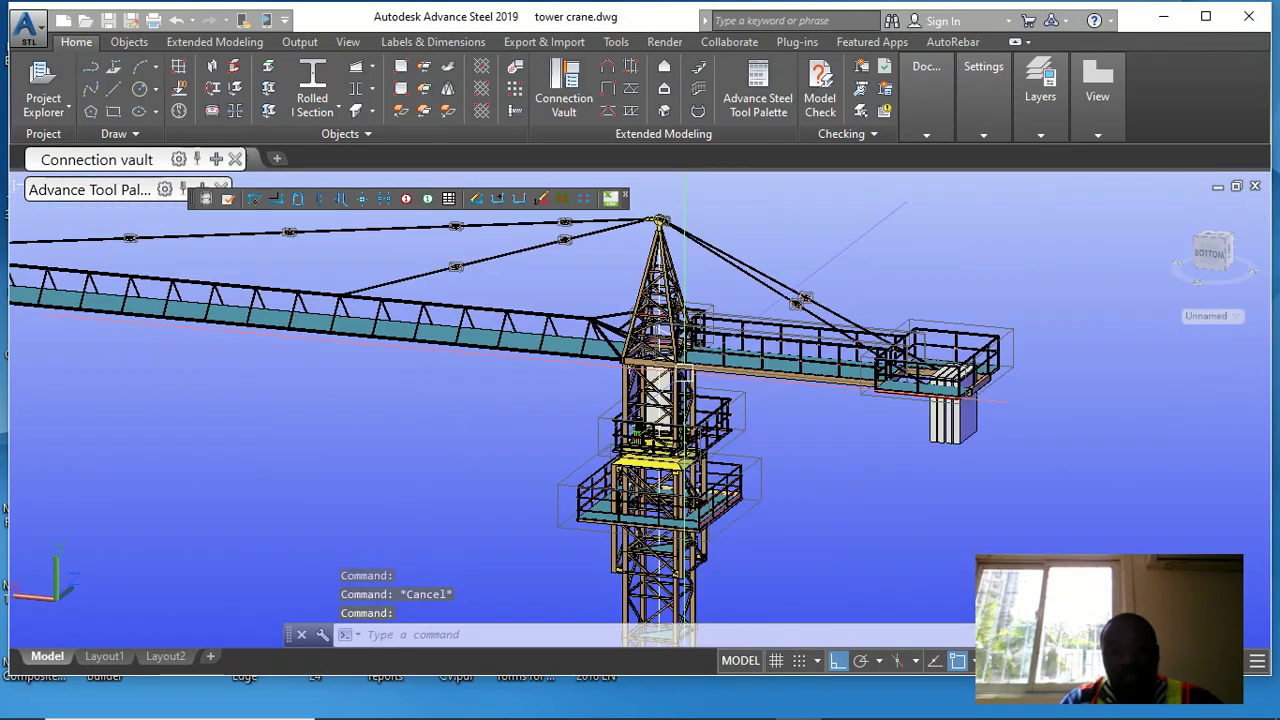
pyautogui.scroll(-2, 685, 372)
pyautogui.keyDown('shift'); pyautogui.moveTo(852, 343); pyautogui.dragTo(850, 390, button='middle'); pyautogui.keyUp('shift')
pyautogui.scroll(6, 860, 390)
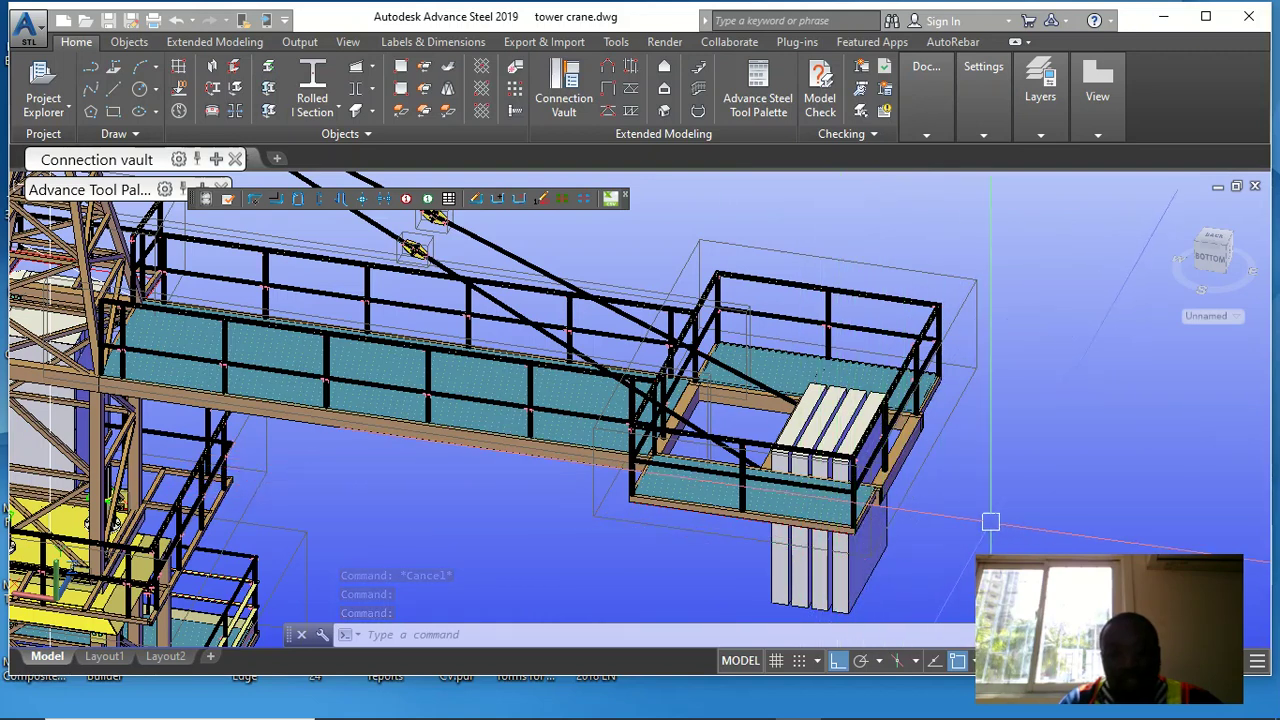
pyautogui.scroll(-5, 986, 522)
pyautogui.keyDown('shift'); pyautogui.moveTo(510, 390); pyautogui.dragTo(760, 390, button='middle'); pyautogui.keyUp('shift')
pyautogui.scroll(8, 620, 435)
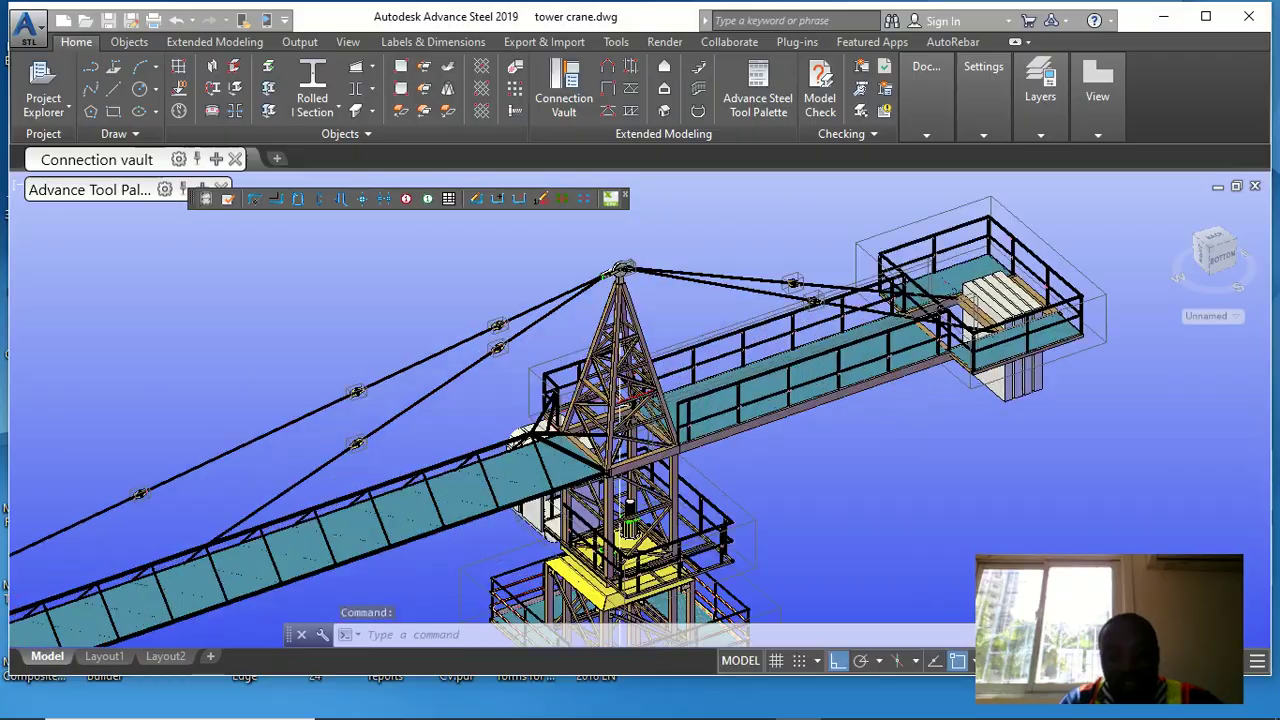
pyautogui.keyDown('shift'); pyautogui.moveTo(620, 435); pyautogui.dragTo(634, 458, button='middle'); pyautogui.keyUp('shift')
pyautogui.scroll(-2, 612, 378)
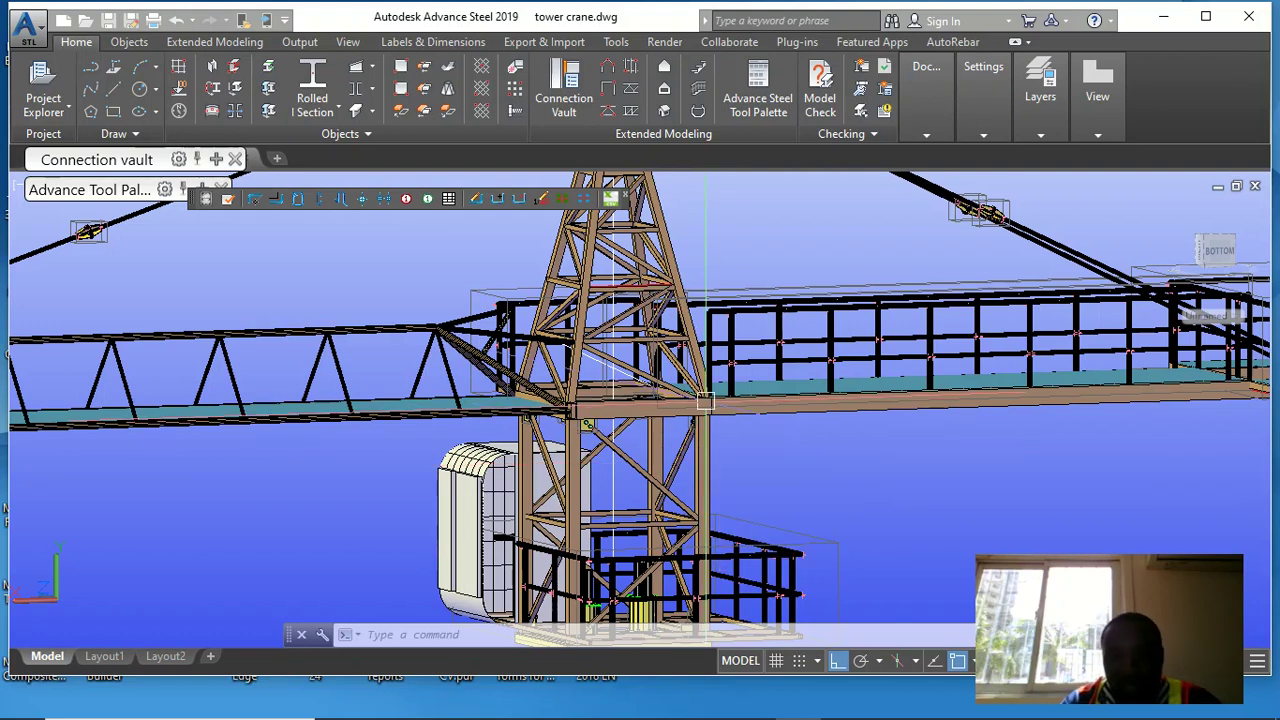
# Examine the jib's tie rods, their bolted splice connections and the pulley assembly at the peak of the tower head
pyautogui.scroll(-2, 705, 400)
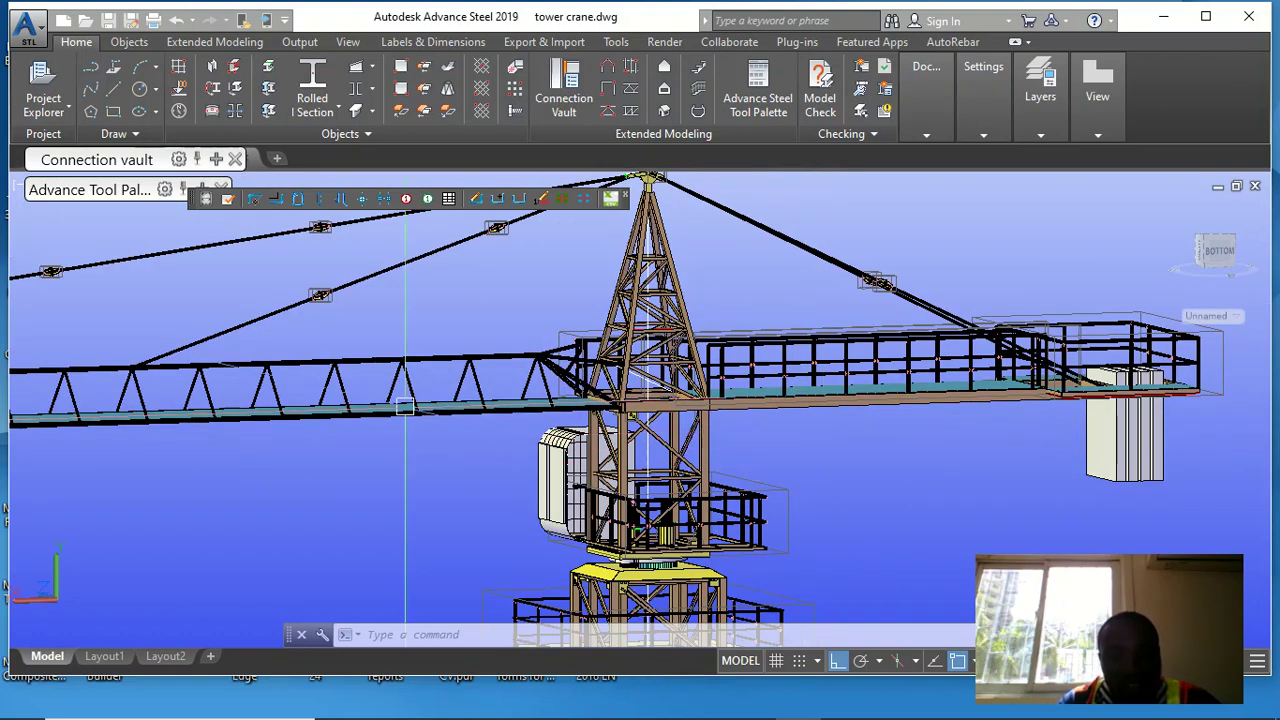
pyautogui.scroll(5, 311, 245)
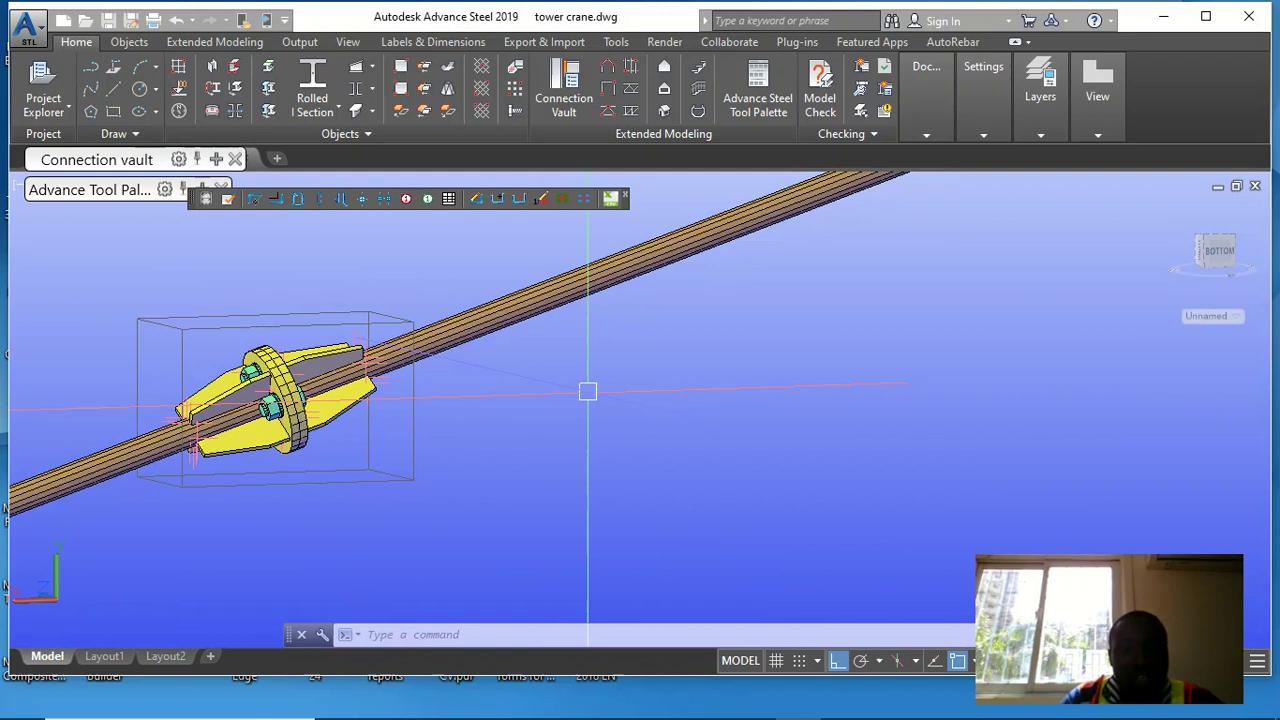
pyautogui.scroll(-5, 700, 390)
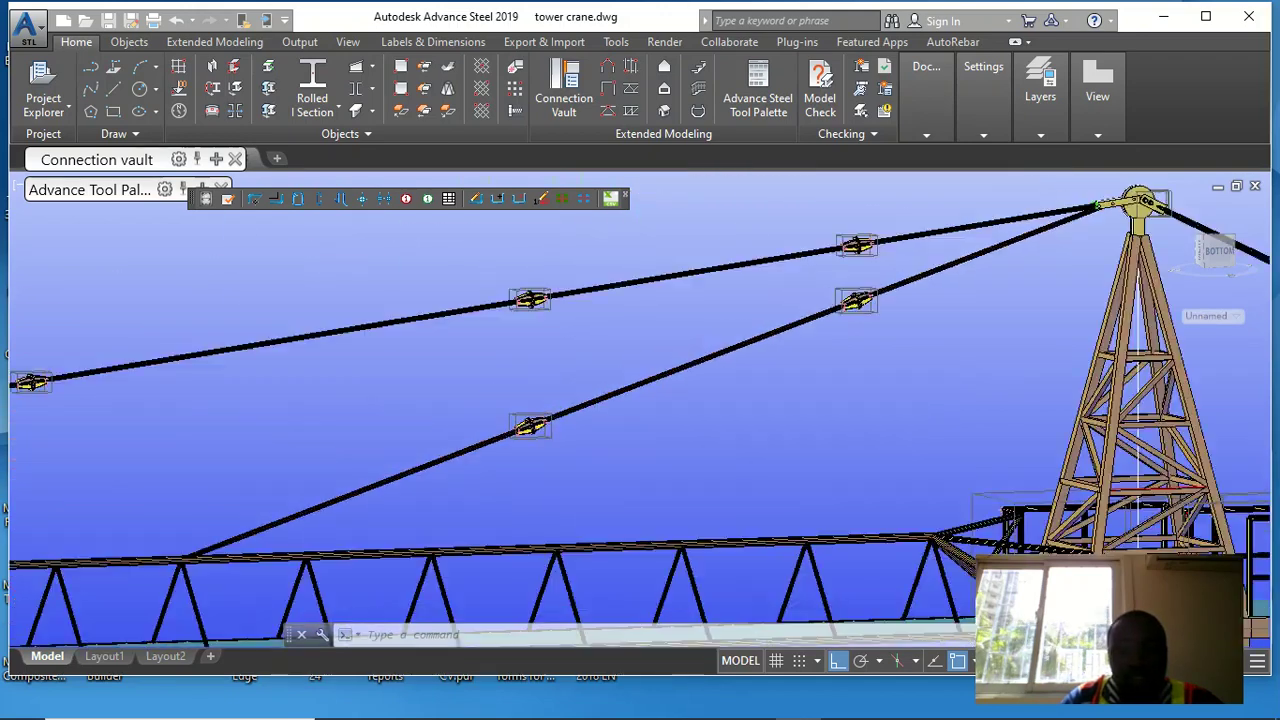
pyautogui.scroll(5, 539, 361)
pyautogui.scroll(-4, 566, 394)
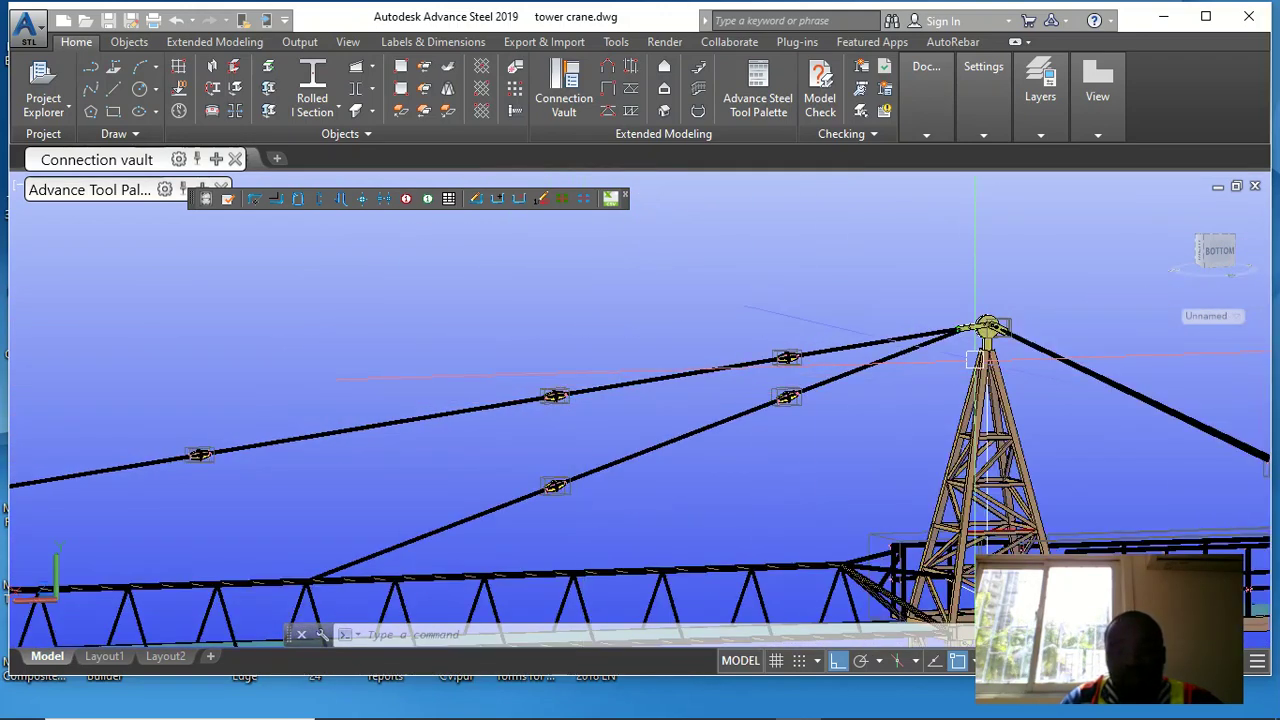
pyautogui.scroll(3, 1008, 326)
pyautogui.scroll(-1, 955, 390)
pyautogui.scroll(3, 945, 392)
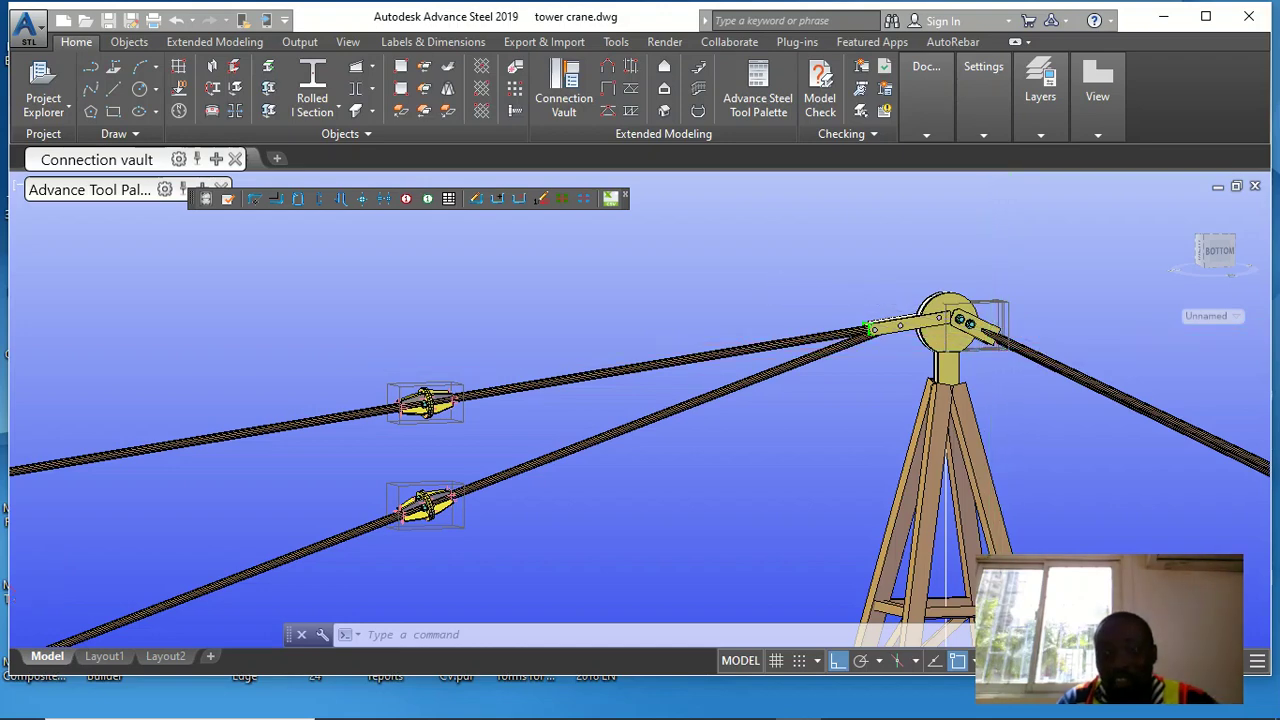
pyautogui.keyDown('shift'); pyautogui.moveTo(945, 392); pyautogui.dragTo(857, 319, button='middle'); pyautogui.keyUp('shift')
pyautogui.scroll(3, 857, 318)
pyautogui.scroll(-4, 857, 318)
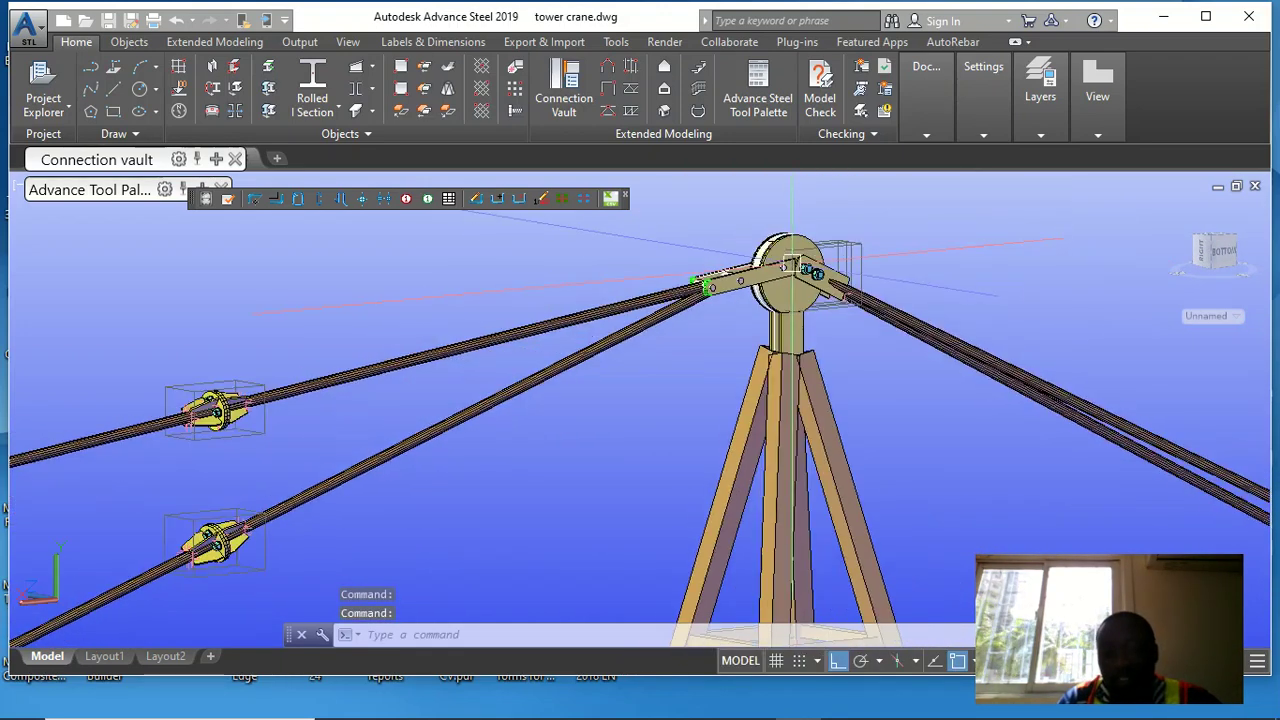
pyautogui.scroll(-4, 759, 206)
pyautogui.scroll(3, 659, 553)
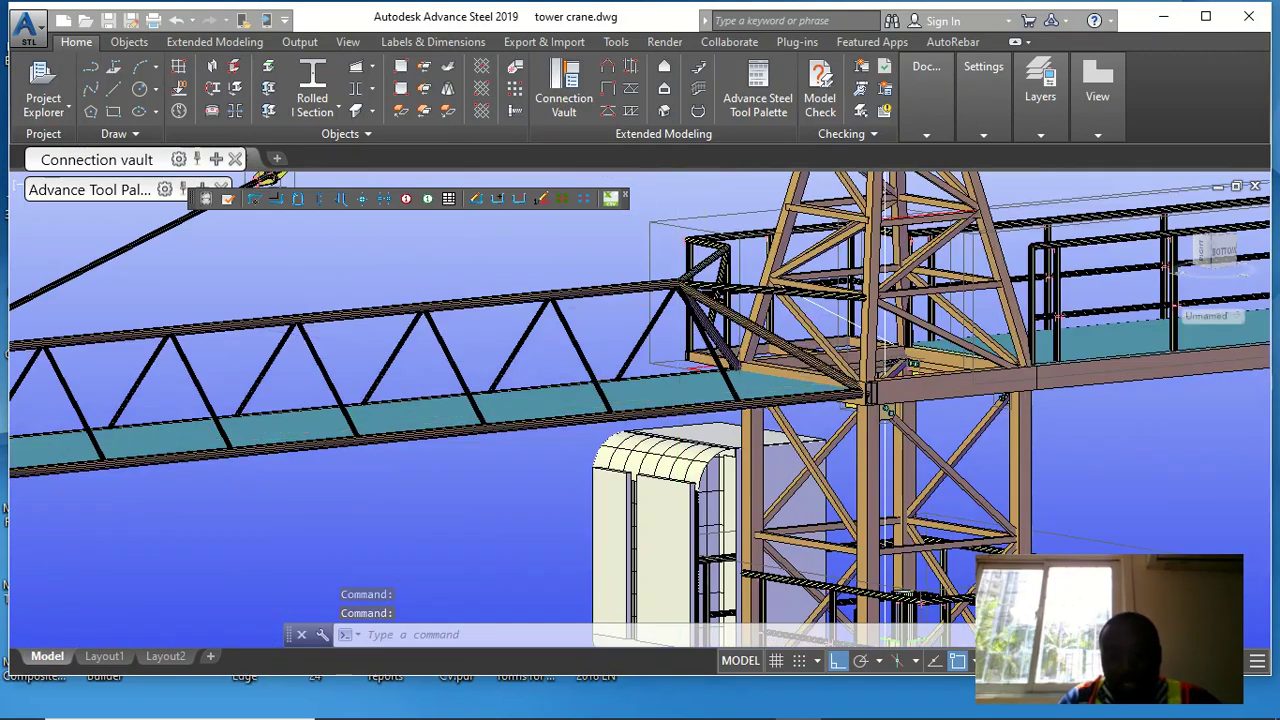
# Inspect the operator's cabin, the railed platform beside it and the slewing ring assembly underneath from different sides
pyautogui.scroll(-2, 710, 290)
pyautogui.keyDown('shift'); pyautogui.moveTo(690, 488); pyautogui.dragTo(740, 418, button='middle'); pyautogui.keyUp('shift')
pyautogui.scroll(4, 742, 420)
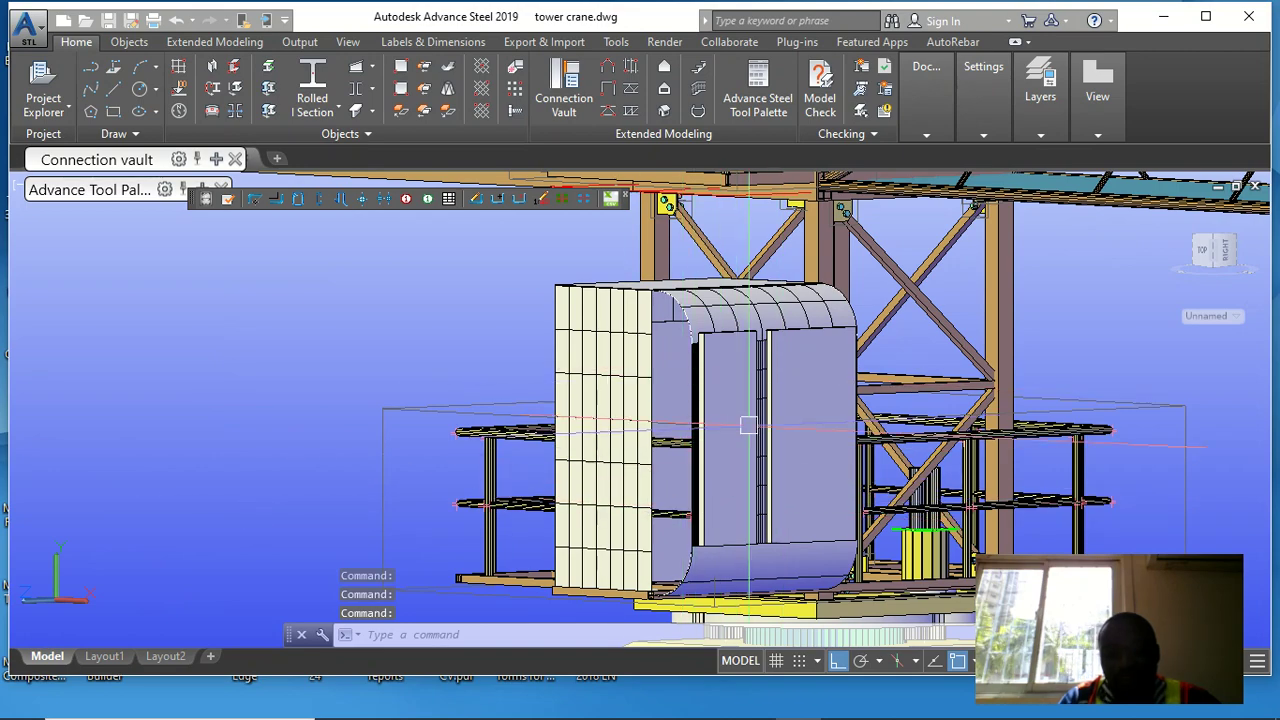
pyautogui.moveTo(802, 448)
pyautogui.keyDown('shift'); pyautogui.mouseDown(button='middle')
pyautogui.moveTo(1000, 480)
pyautogui.moveTo(792, 446)
pyautogui.mouseUp(button='middle'); pyautogui.keyUp('shift')
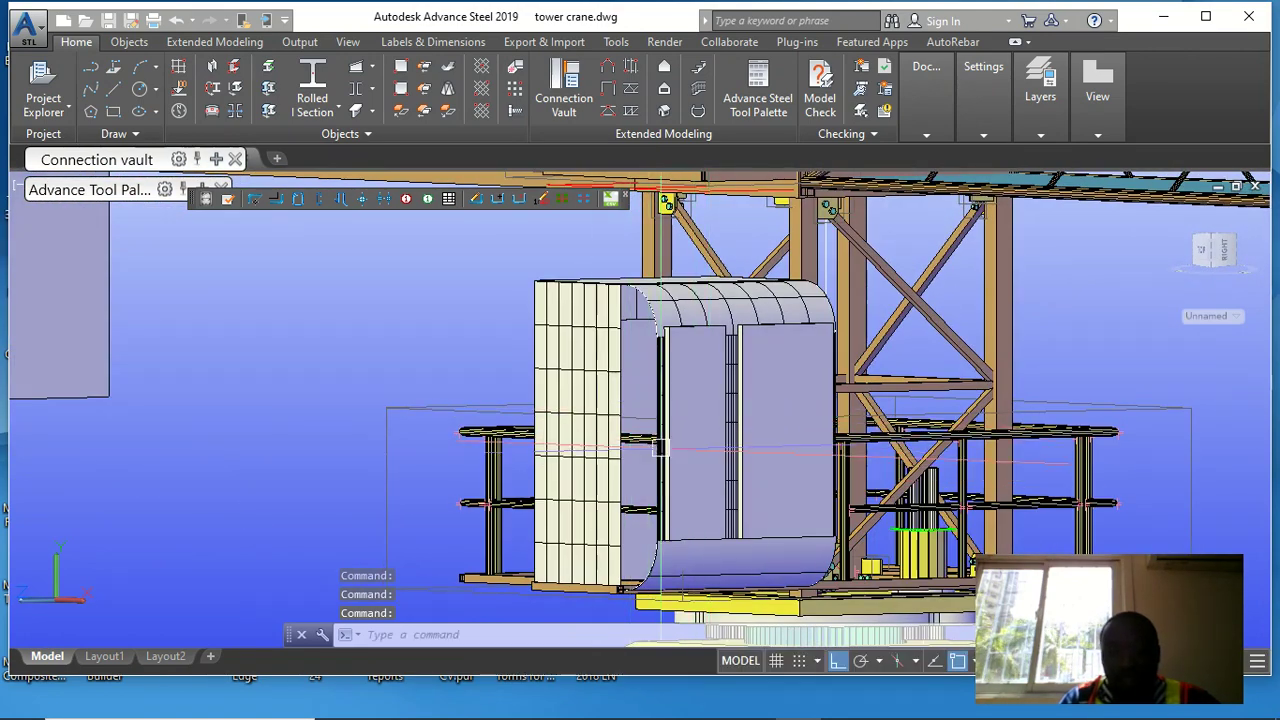
pyautogui.keyDown('shift'); pyautogui.moveTo(686, 437); pyautogui.dragTo(800, 430, button='middle'); pyautogui.keyUp('shift')
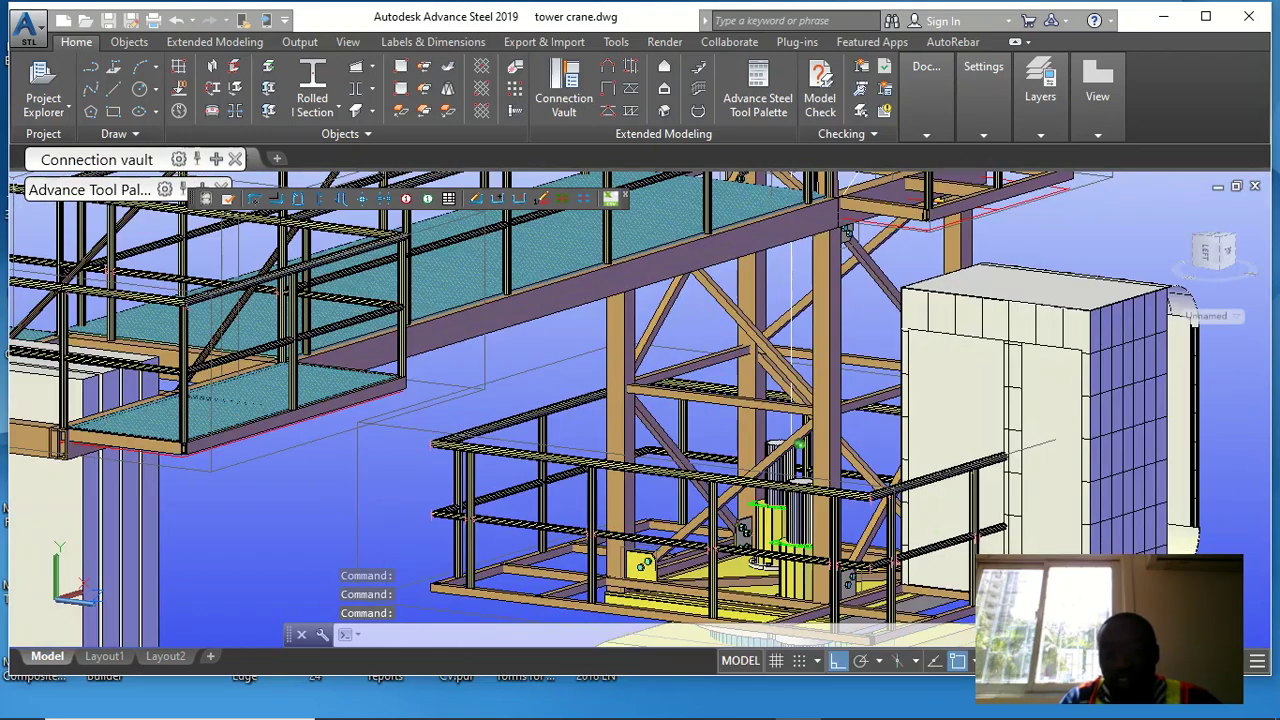
pyautogui.scroll(-2, 724, 378)
pyautogui.moveTo(706, 418)
pyautogui.keyDown('shift'); pyautogui.mouseDown(button='middle')
pyautogui.moveTo(745, 415)
pyautogui.moveTo(740, 385)
pyautogui.moveTo(720, 380)
pyautogui.mouseUp(button='middle'); pyautogui.keyUp('shift')
pyautogui.scroll(2, 700, 380)
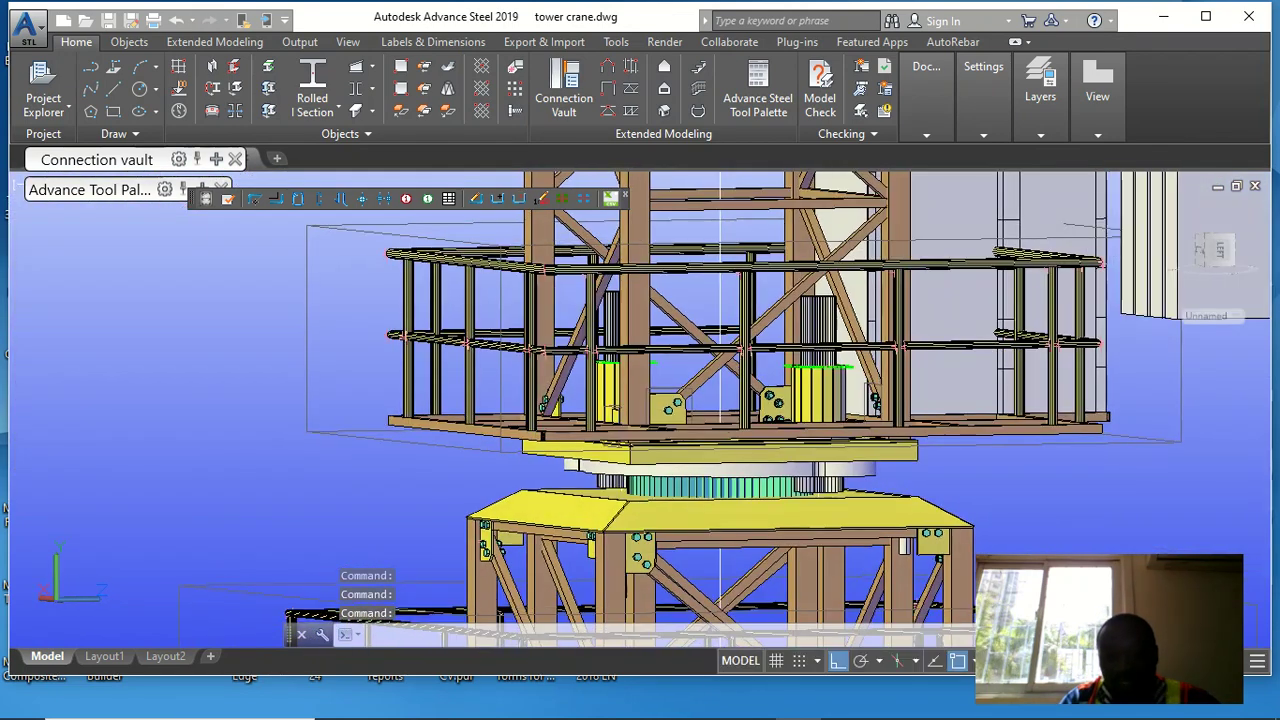
pyautogui.scroll(4, 804, 514)
pyautogui.scroll(-4, 826, 357)
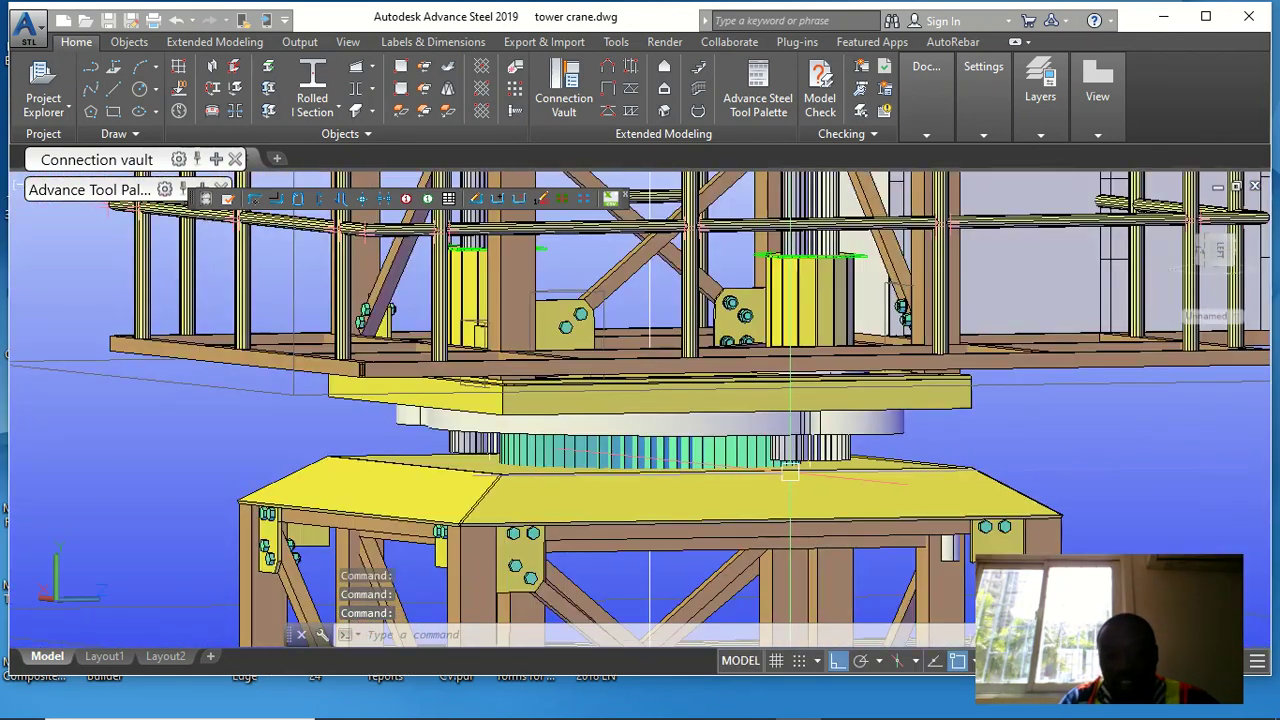
pyautogui.keyDown('shift'); pyautogui.moveTo(826, 357); pyautogui.dragTo(818, 385, button='middle'); pyautogui.keyUp('shift')
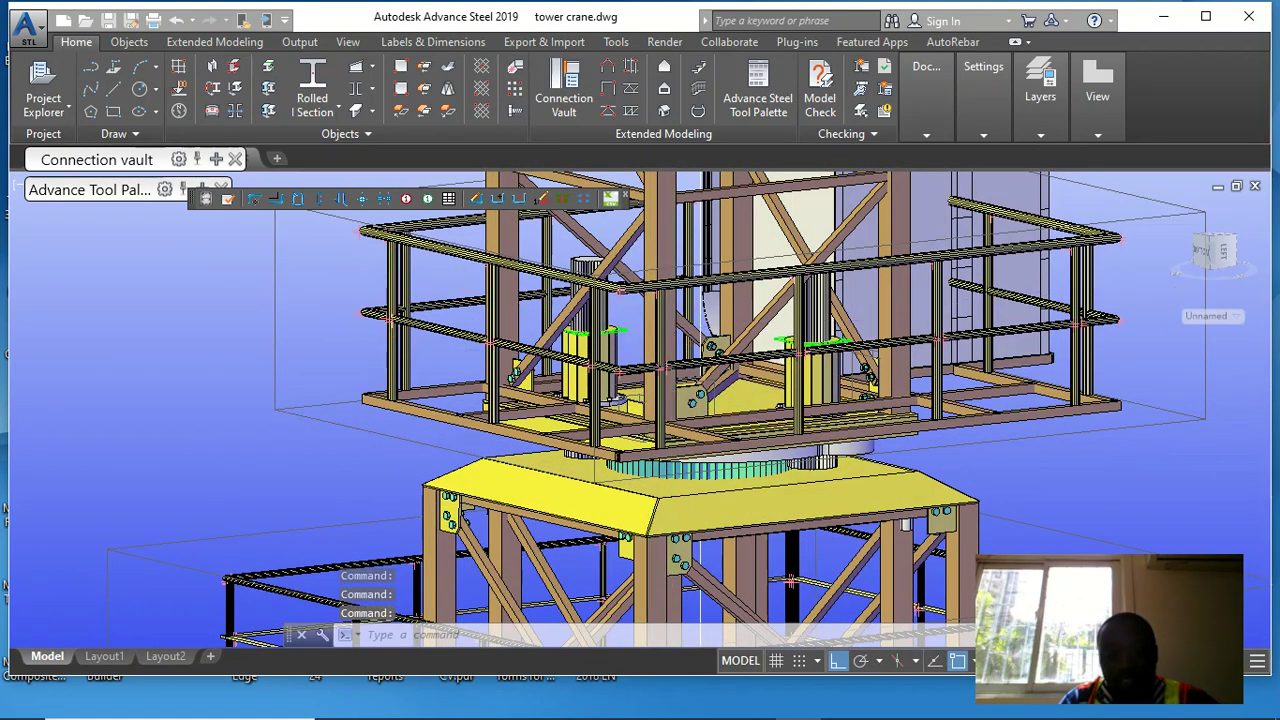
pyautogui.scroll(-5, 690, 560)
pyautogui.scroll(2, 665, 400)
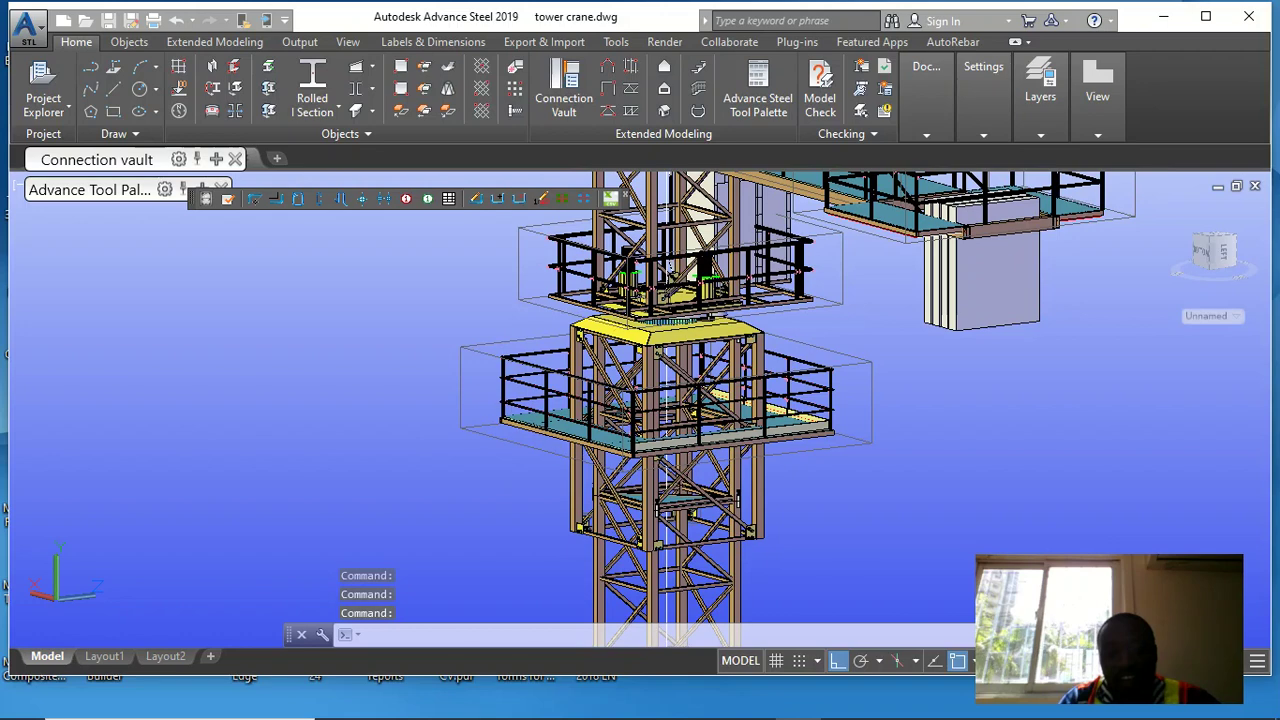
# Inspect the railed climbing-frame platform around the mast below the slewing ring, including its bolted corner connections
pyautogui.scroll(3, 686, 476)
pyautogui.keyDown('shift'); pyautogui.moveTo(546, 426); pyautogui.dragTo(535, 464, button='middle'); pyautogui.keyUp('shift')
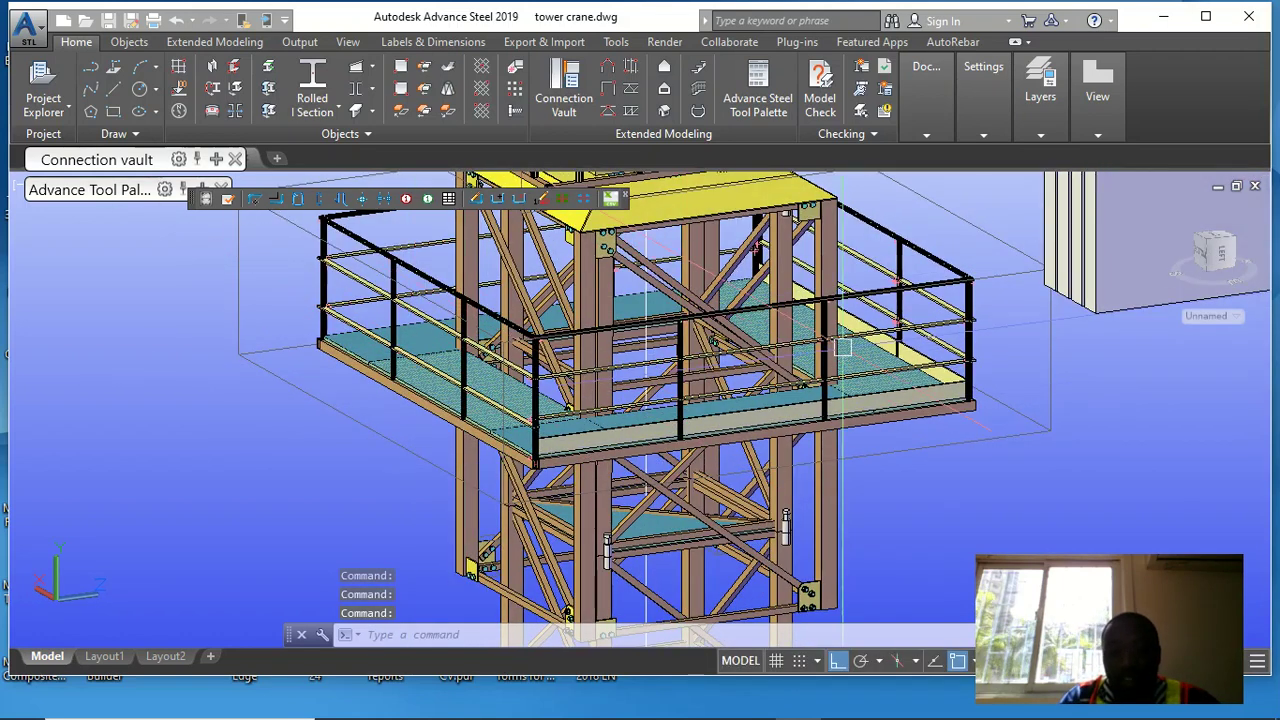
pyautogui.keyDown('shift'); pyautogui.moveTo(524, 433); pyautogui.dragTo(587, 385, button='middle'); pyautogui.keyUp('shift')
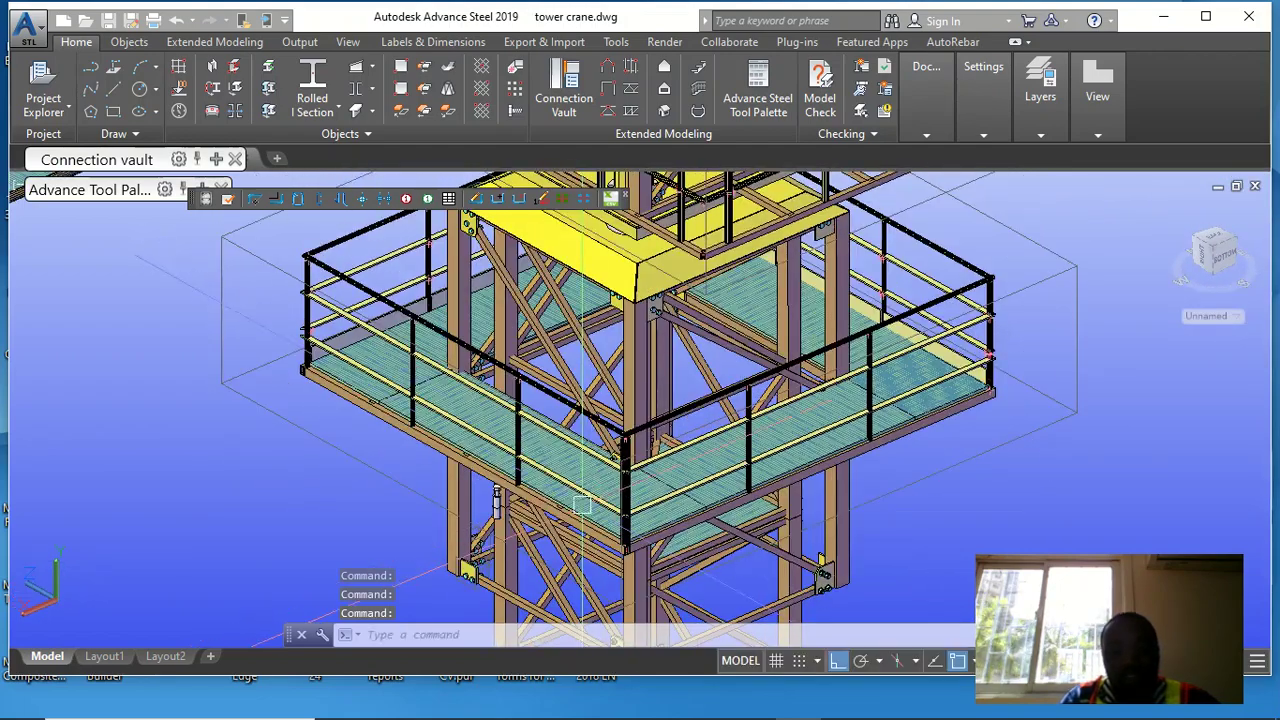
pyautogui.scroll(-2, 545, 352)
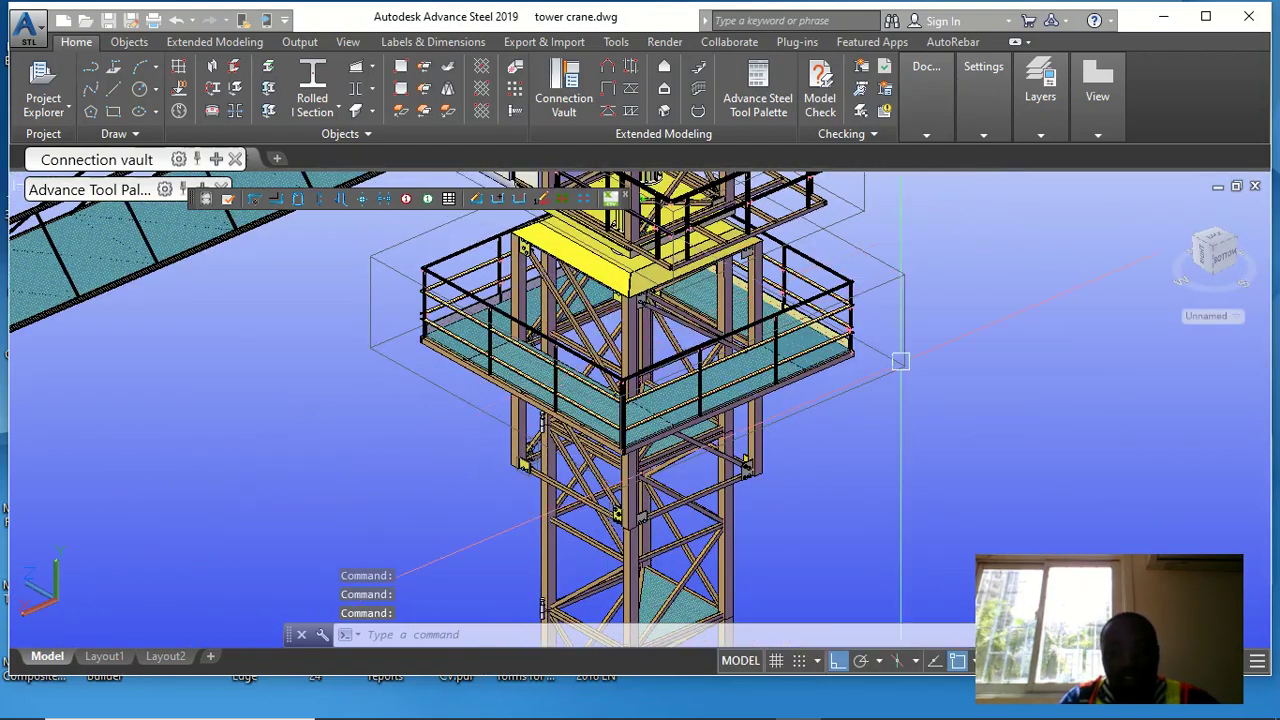
pyautogui.scroll(-3, 676, 354)
pyautogui.keyDown('shift'); pyautogui.moveTo(676, 354); pyautogui.dragTo(757, 404, button='middle'); pyautogui.keyUp('shift')
pyautogui.scroll(3, 640, 485)
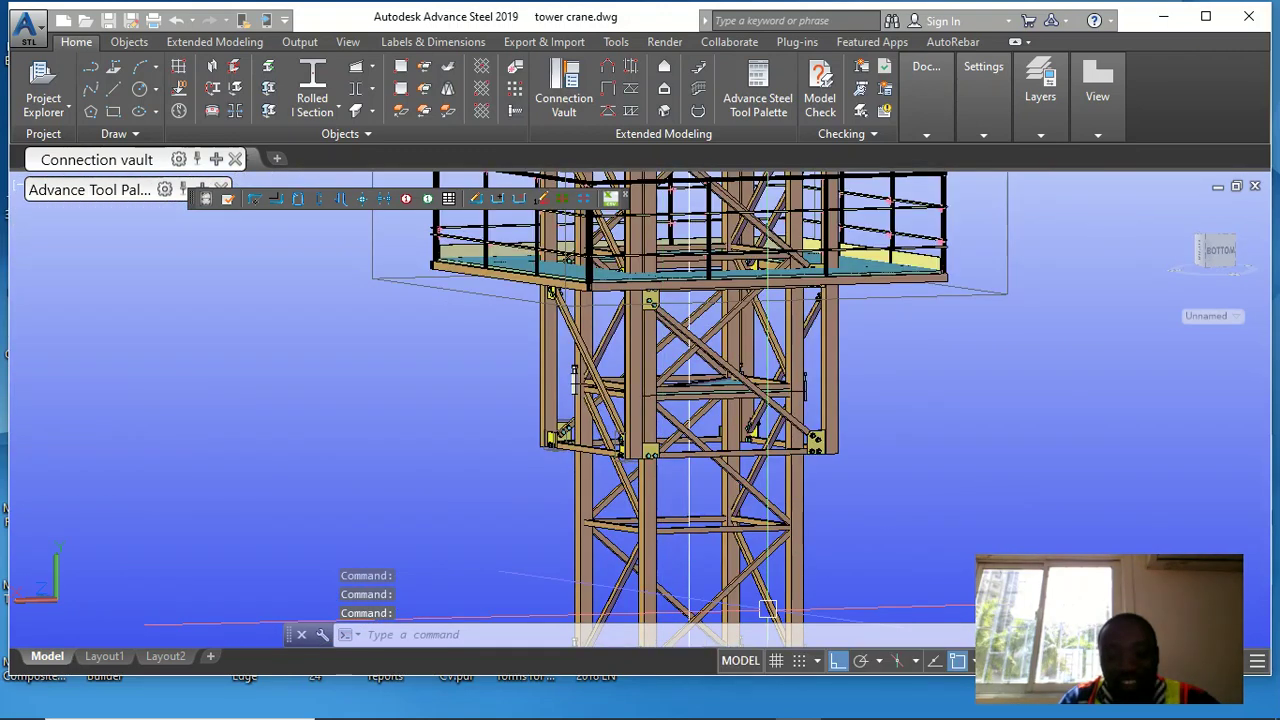
# Examine the mast sections below the climbing frame, including their bracing, corner joints and triangular landing plates
pyautogui.scroll(-4, 688, 380)
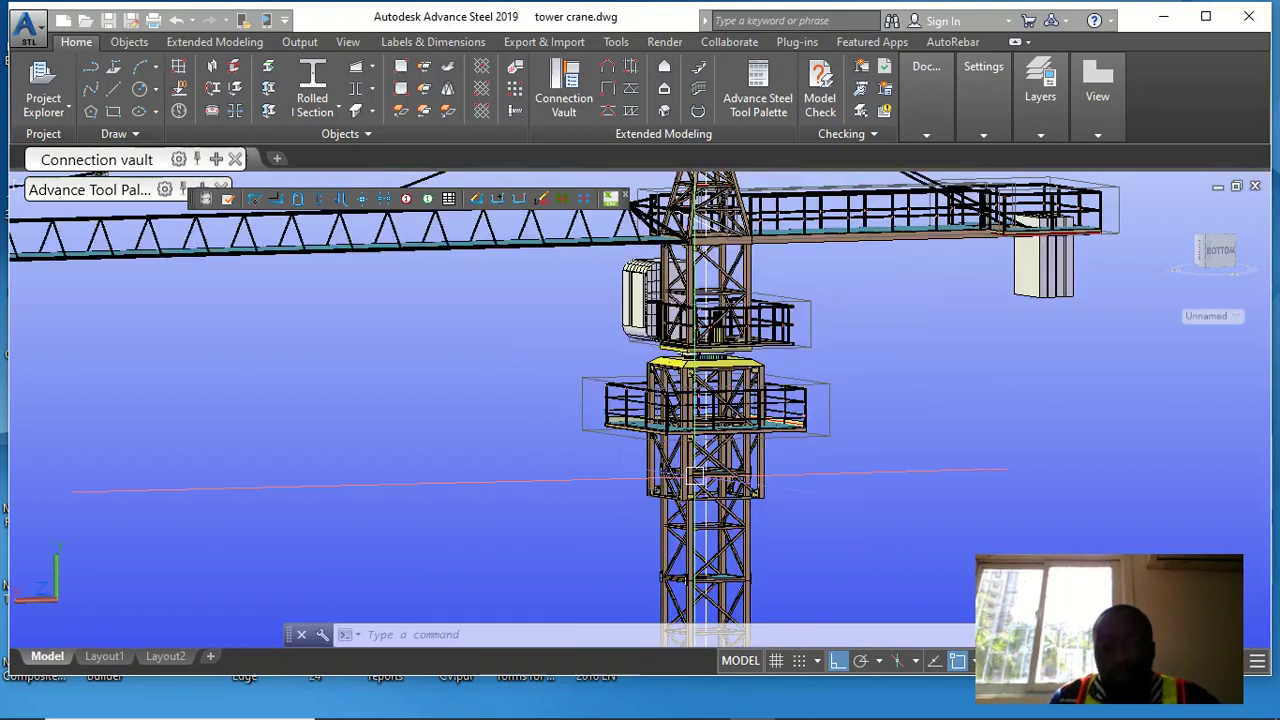
pyautogui.scroll(2, 718, 305)
pyautogui.scroll(-2, 718, 305)
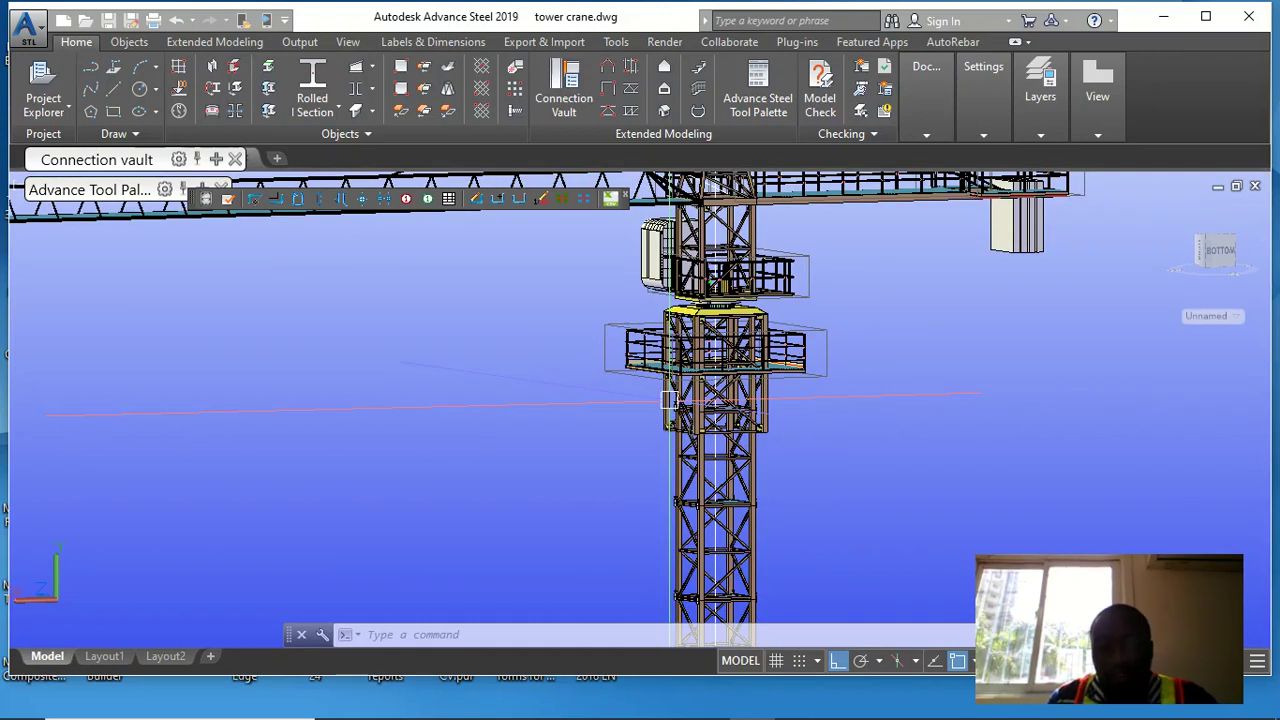
pyautogui.scroll(3, 668, 400)
pyautogui.scroll(-3, 735, 318)
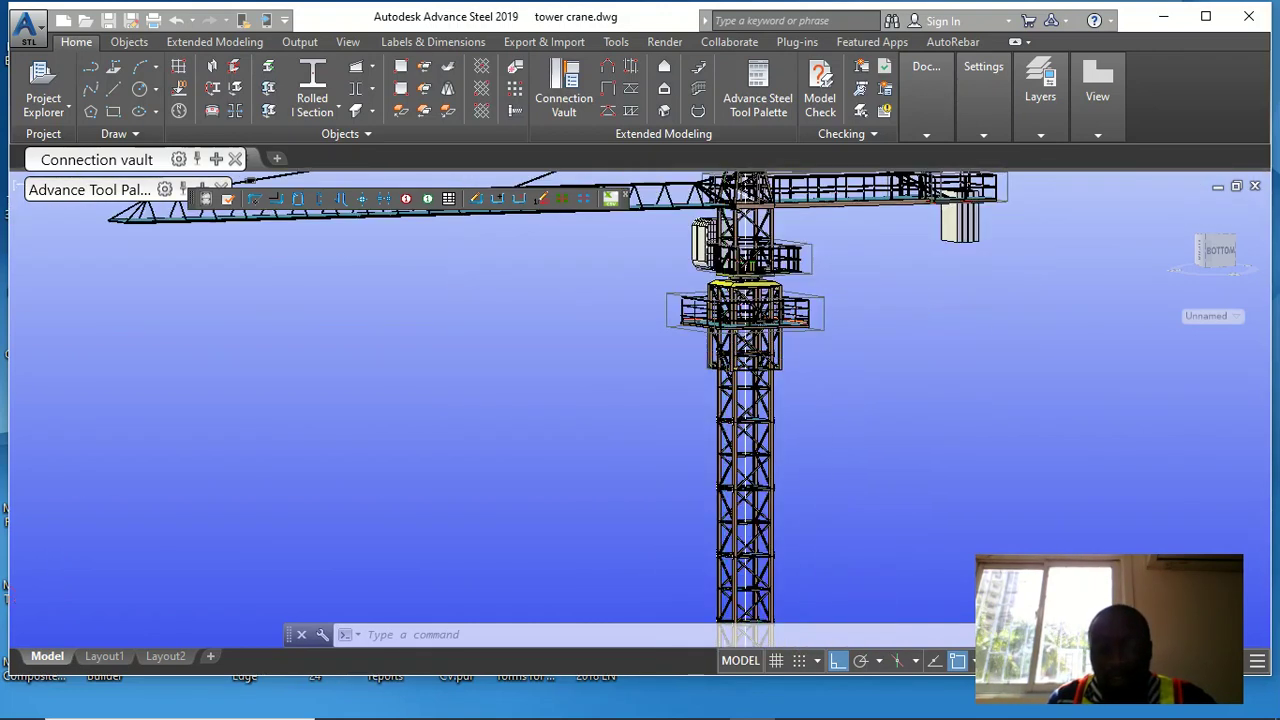
pyautogui.scroll(6, 760, 330)
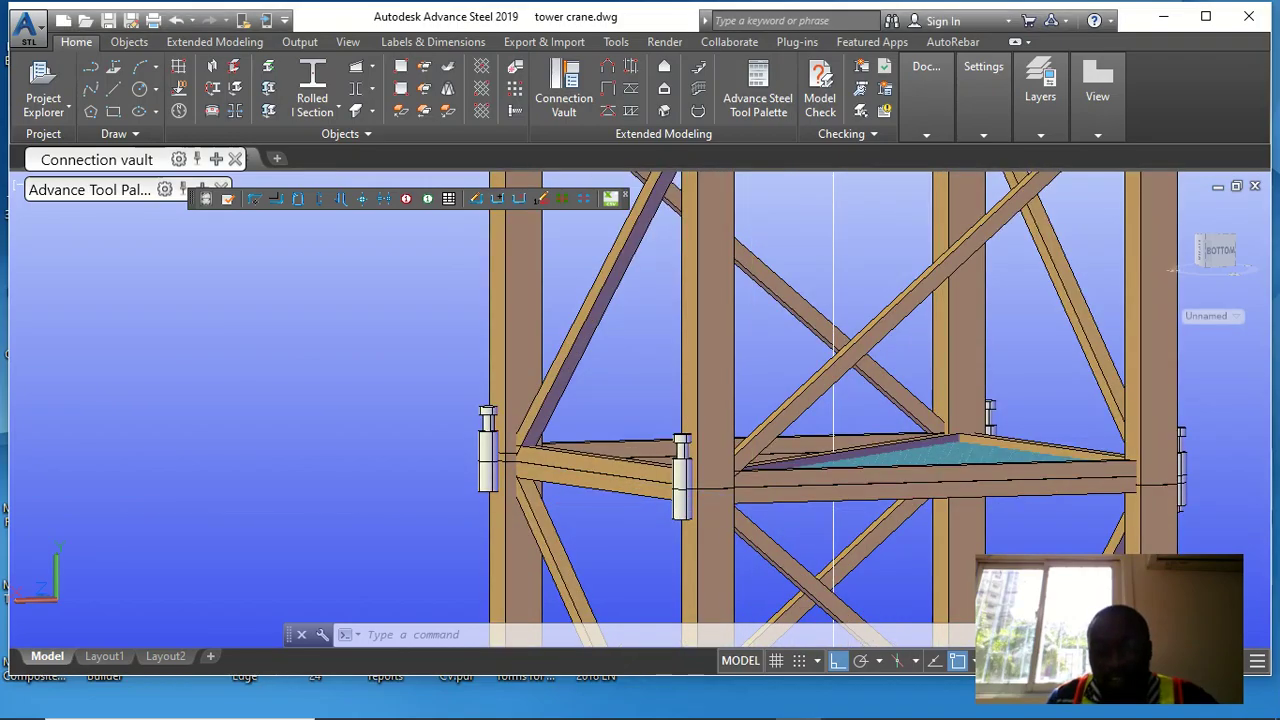
pyautogui.keyDown('shift'); pyautogui.moveTo(833, 350); pyautogui.dragTo(830, 378, button='middle'); pyautogui.keyUp('shift')
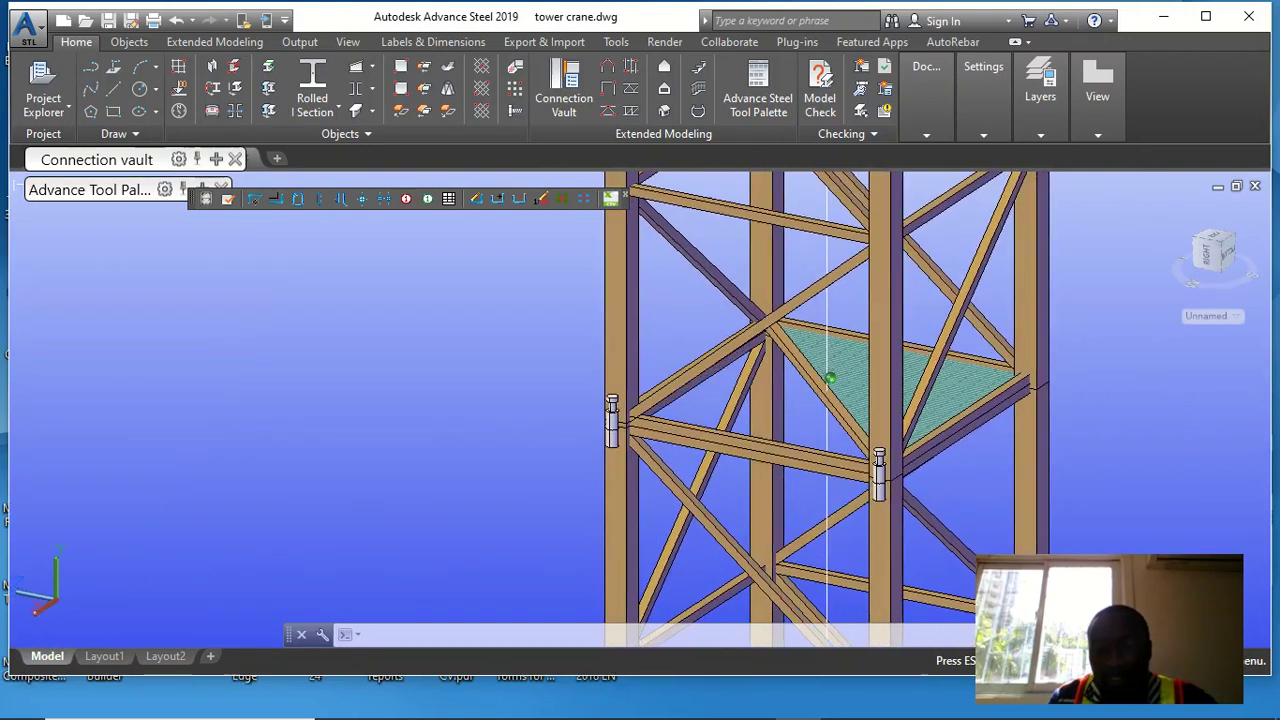
pyautogui.scroll(-10, 830, 378)
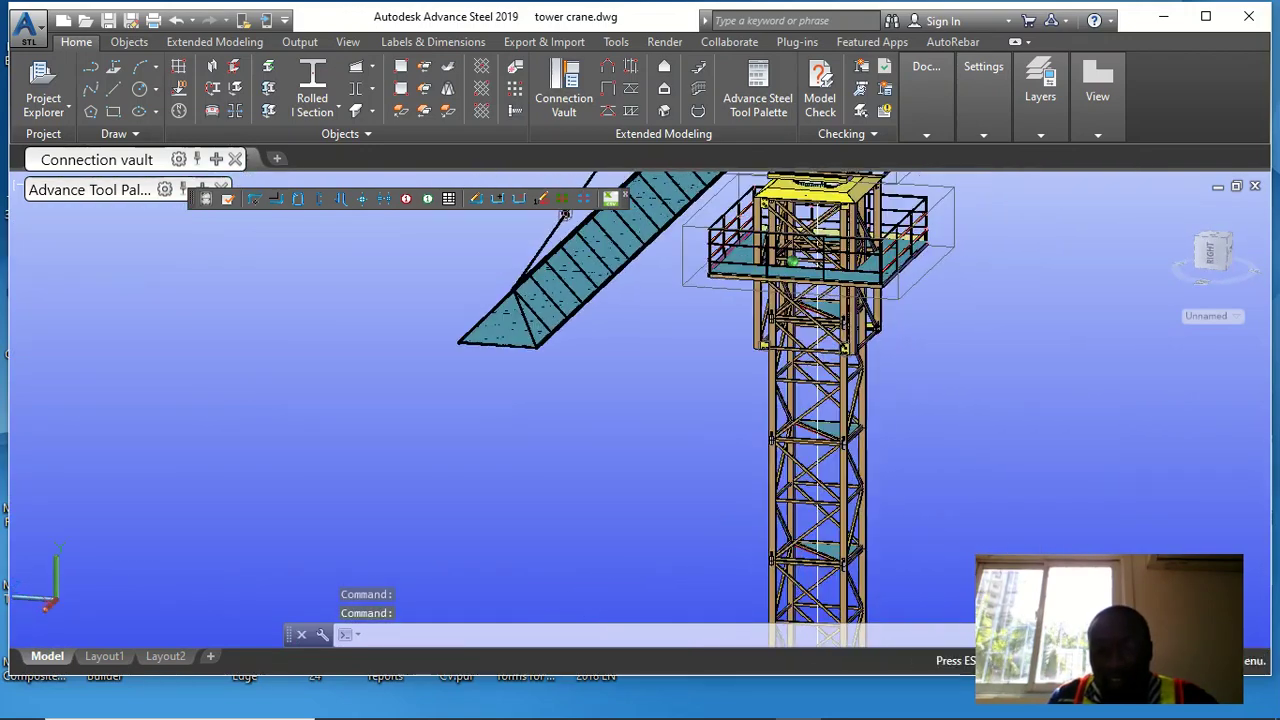
pyautogui.keyDown('shift'); pyautogui.moveTo(565, 213); pyautogui.dragTo(735, 561, button='middle'); pyautogui.keyUp('shift')
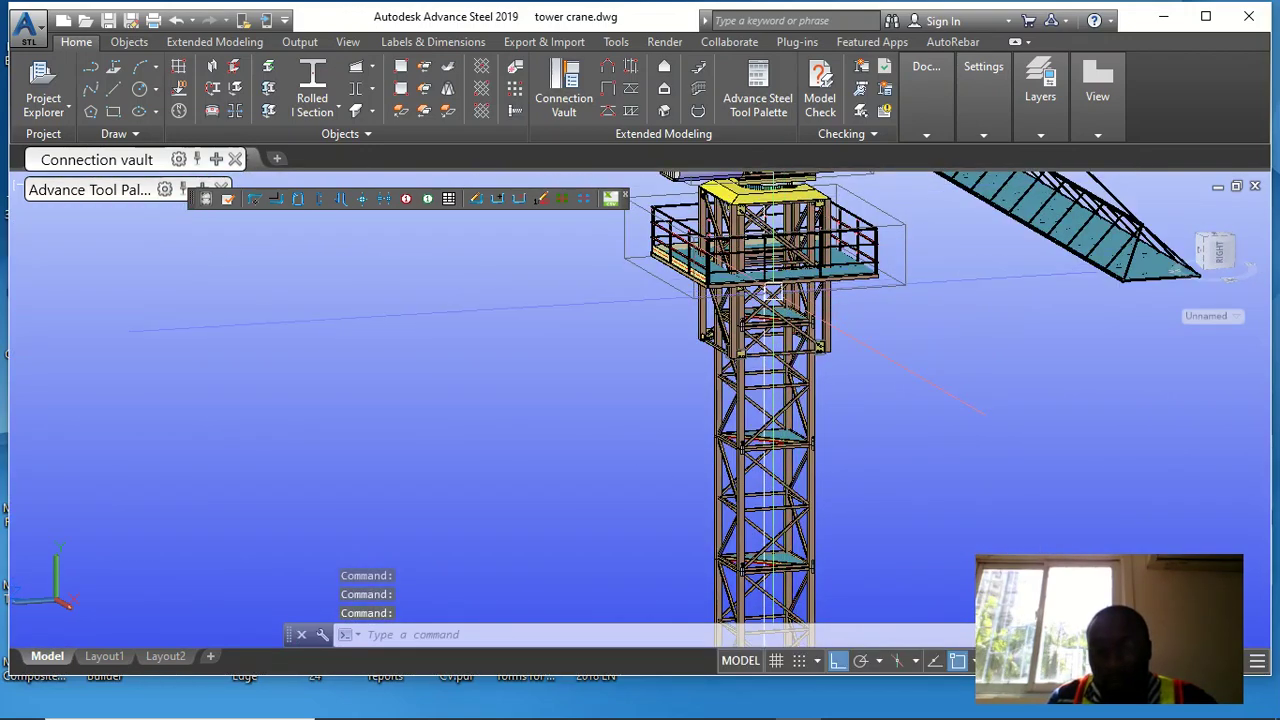
# Review the cabin and climbing platform from the jib side, and view the complete tower crane
pyautogui.scroll(-3, 786, 448)
pyautogui.scroll(8, 768, 300)
pyautogui.scroll(-3, 815, 440)
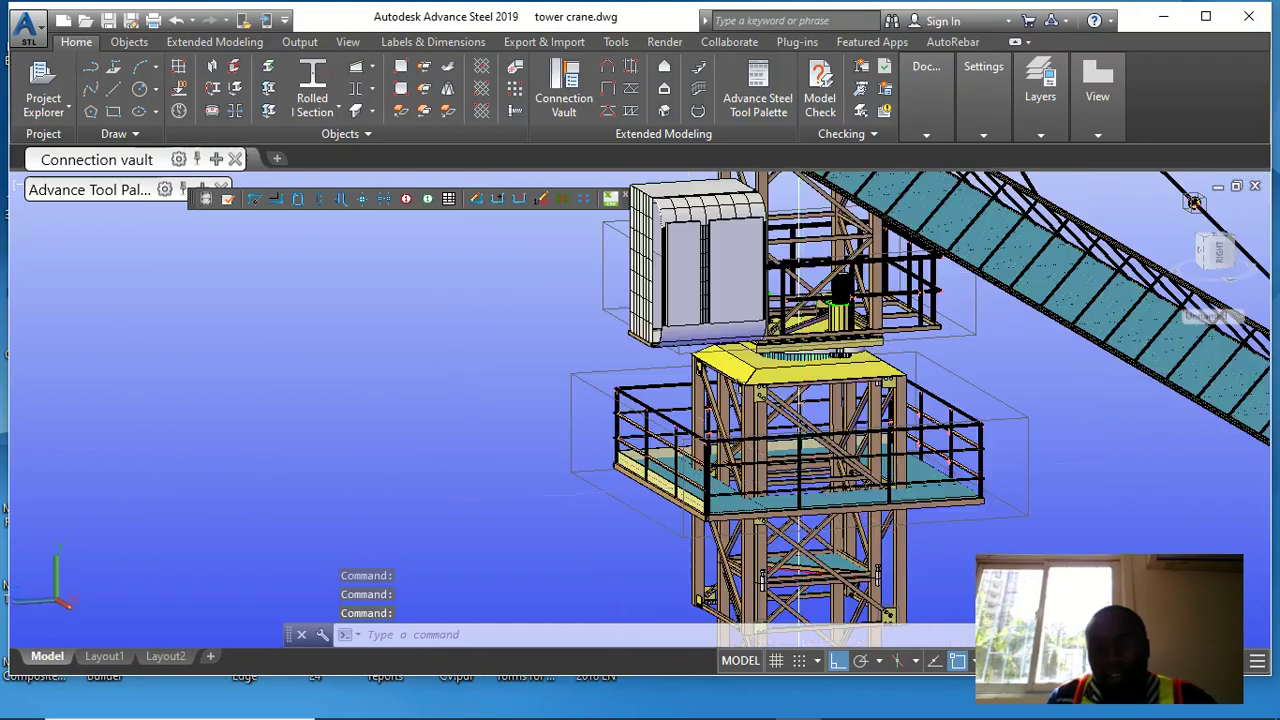
pyautogui.keyDown('shift'); pyautogui.moveTo(780, 335); pyautogui.dragTo(880, 360, button='middle'); pyautogui.keyUp('shift')
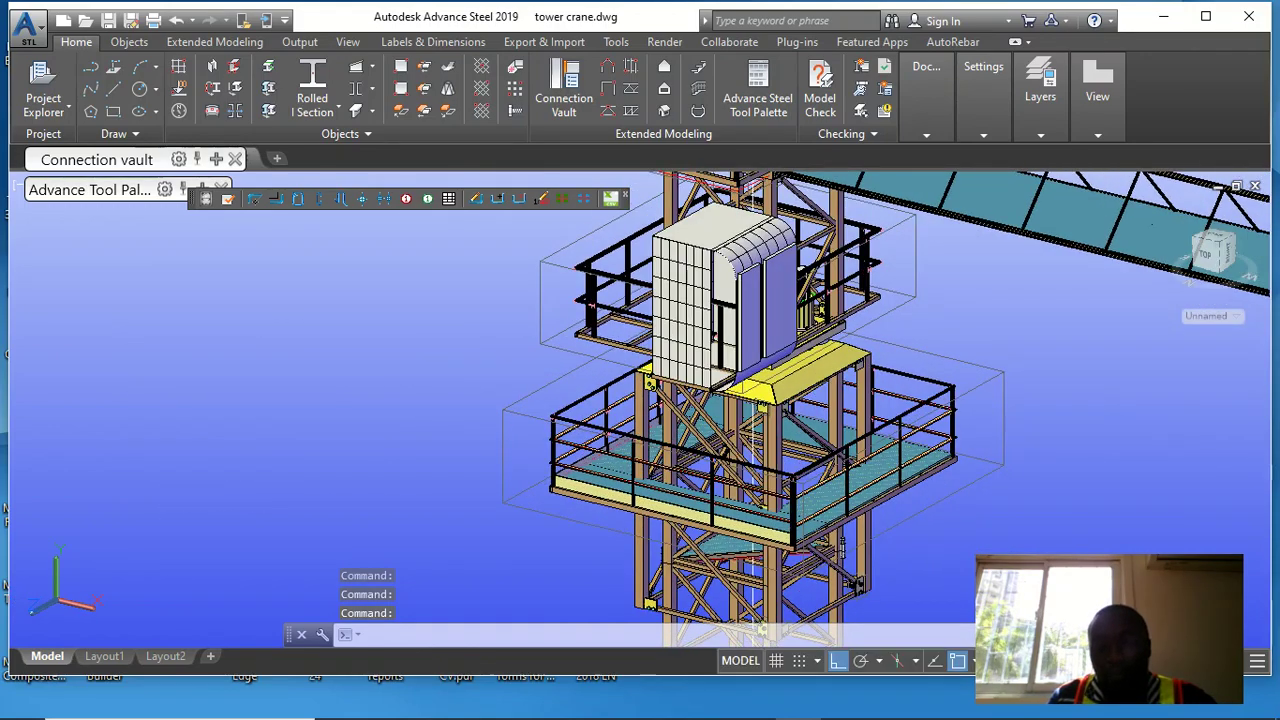
pyautogui.scroll(-2, 591, 314)
pyautogui.scroll(-5, 750, 405)
pyautogui.keyDown('shift'); pyautogui.moveTo(750, 405); pyautogui.dragTo(744, 374, button='middle'); pyautogui.keyUp('shift')
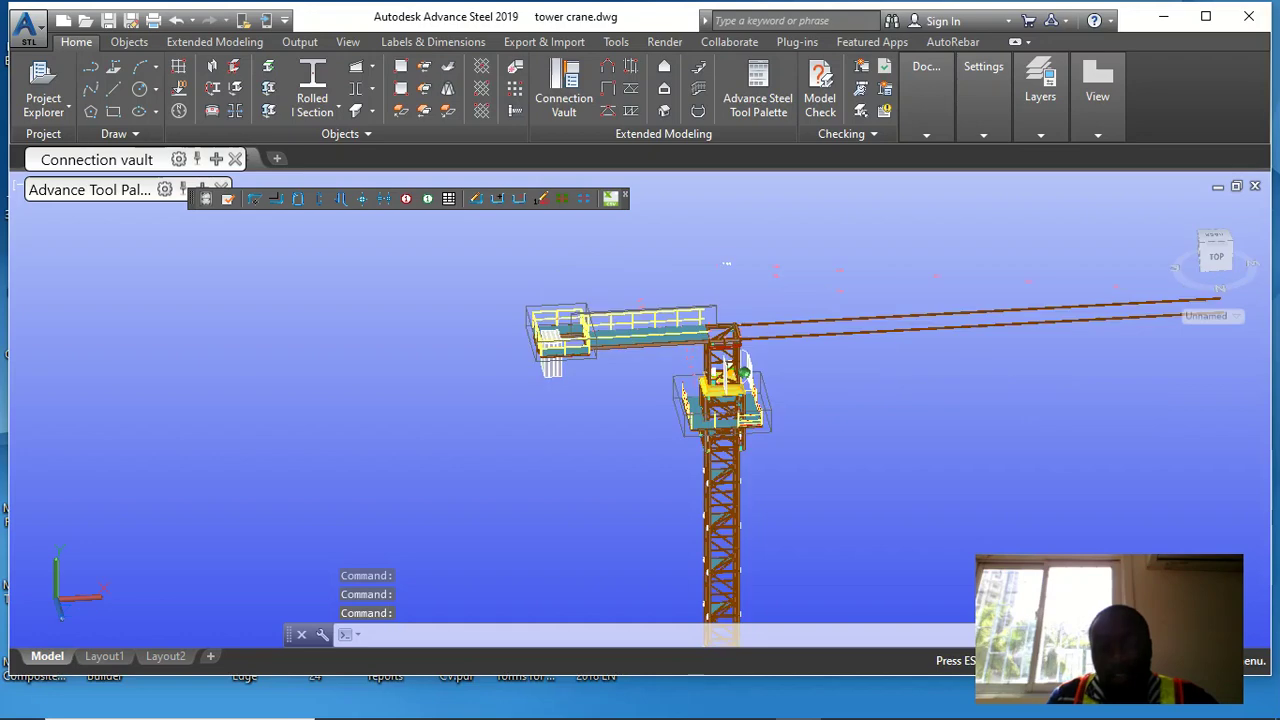
# Inspect the counter-jib, its railed walkway and end platform, and the hanging counterweight blocks from above and below
pyautogui.scroll(5, 568, 340)
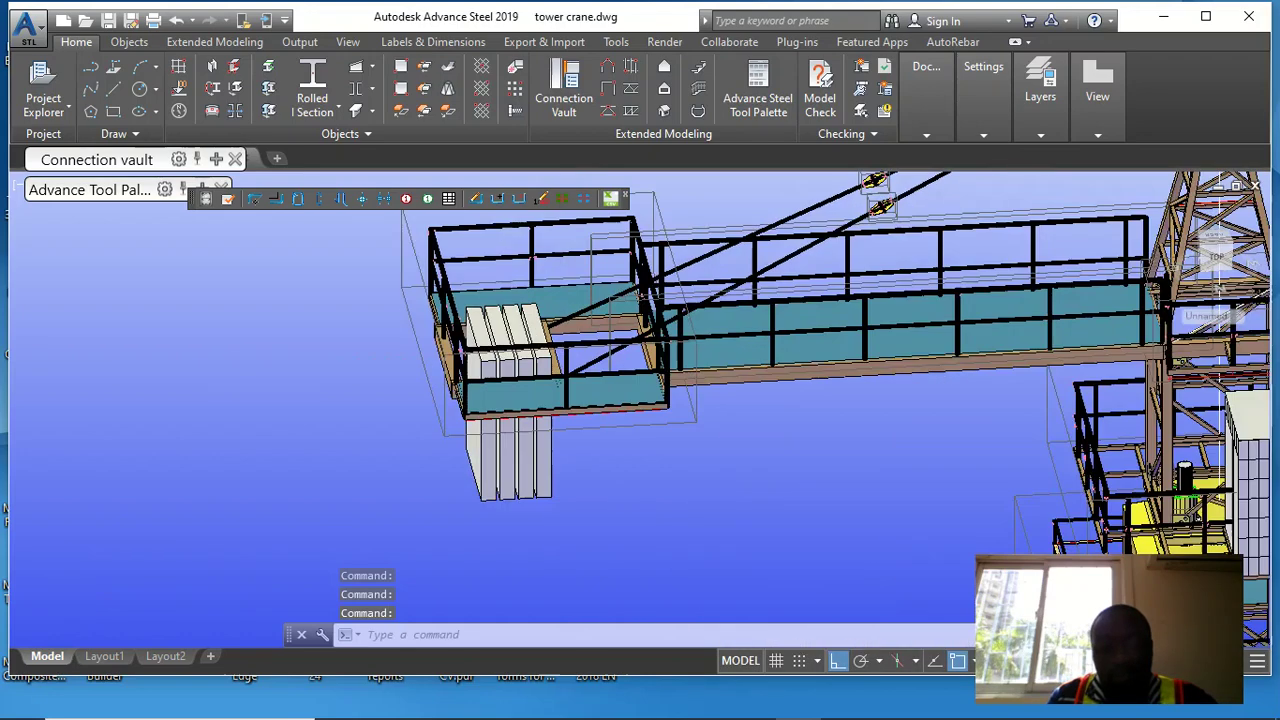
pyautogui.scroll(-2, 610, 362)
pyautogui.keyDown('shift'); pyautogui.moveTo(849, 329); pyautogui.dragTo(848, 360, button='middle'); pyautogui.keyUp('shift')
pyautogui.scroll(-5, 650, 546)
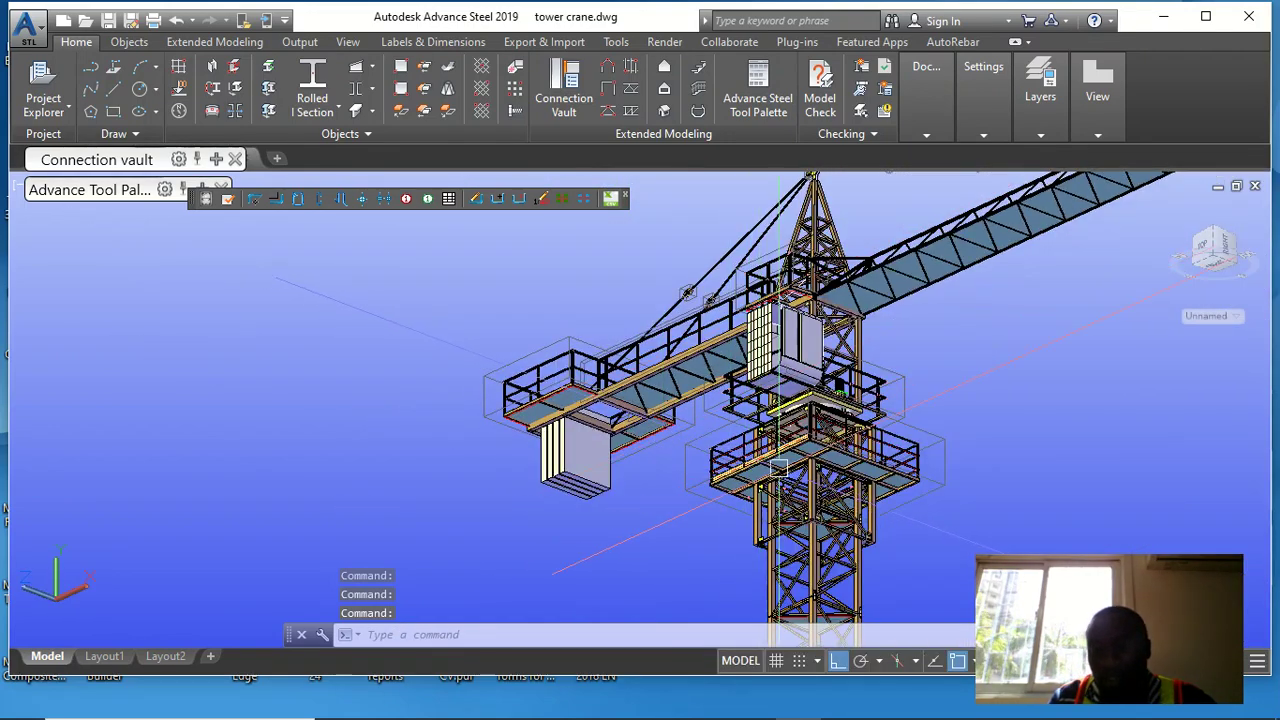
pyautogui.scroll(4, 620, 430)
pyautogui.scroll(-5, 603, 471)
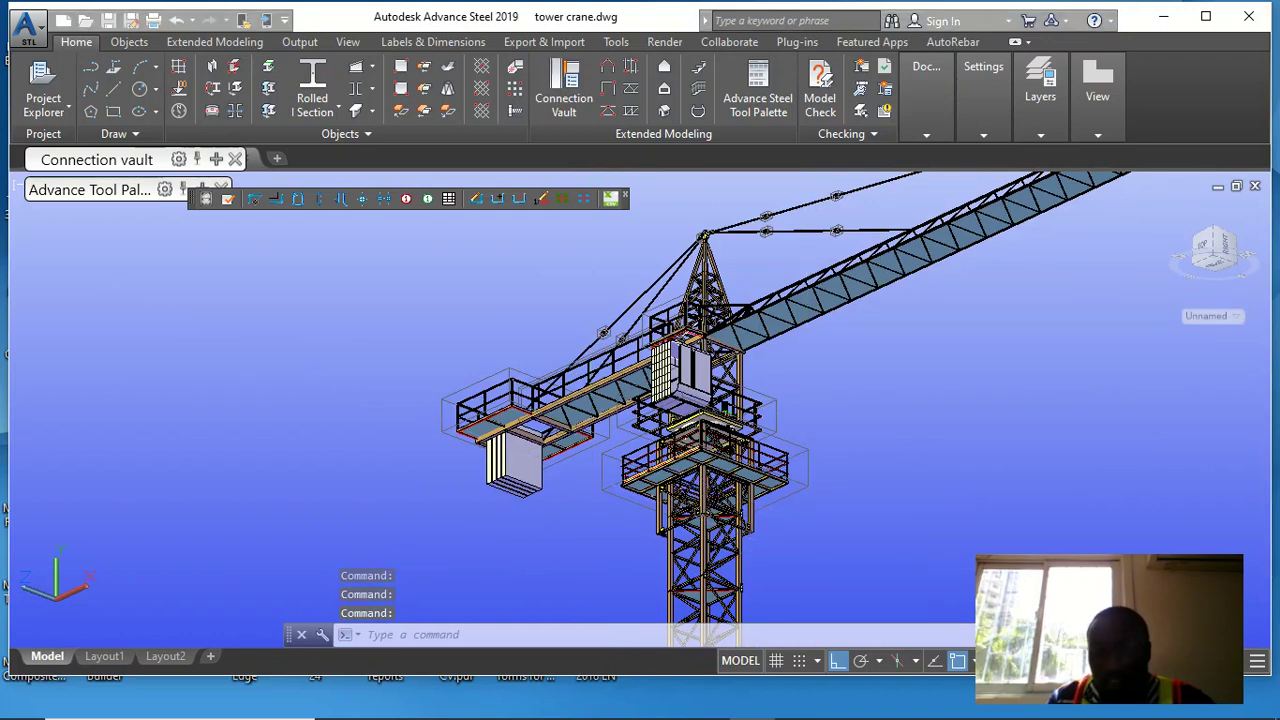
pyautogui.scroll(-3, 620, 440)
pyautogui.scroll(3, 870, 456)
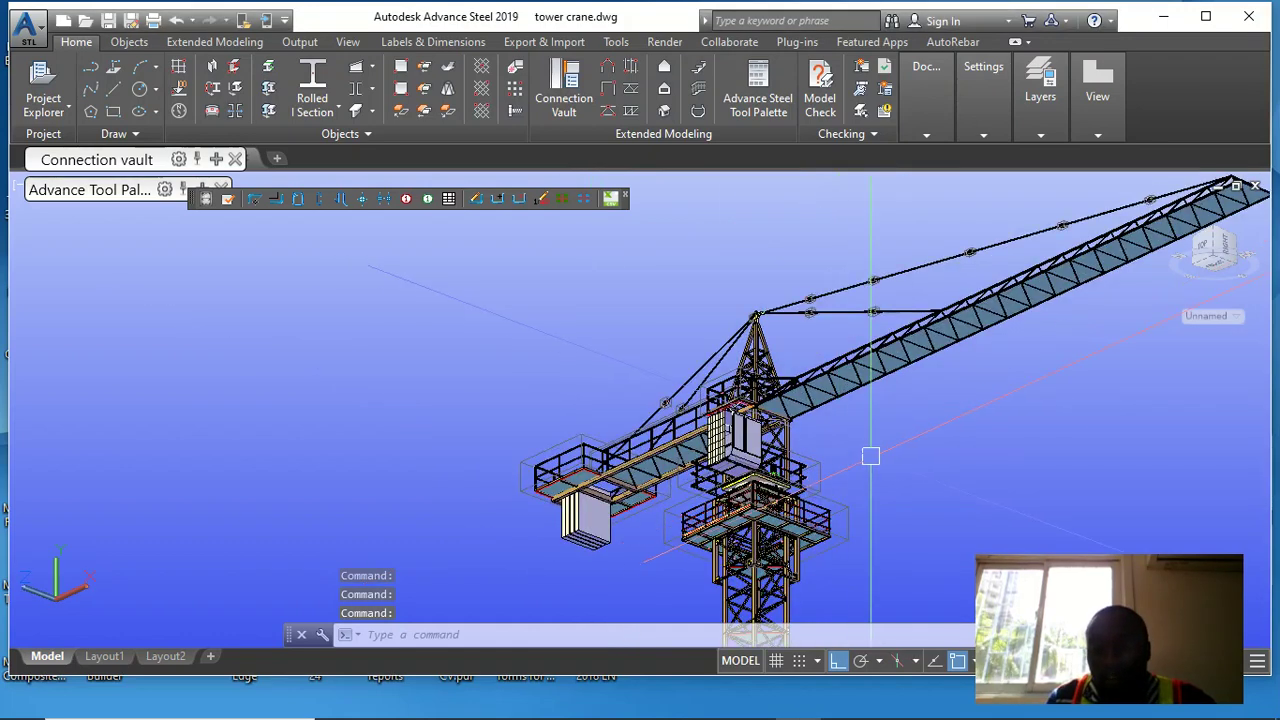
pyautogui.scroll(5, 718, 429)
pyautogui.scroll(-1, 718, 429)
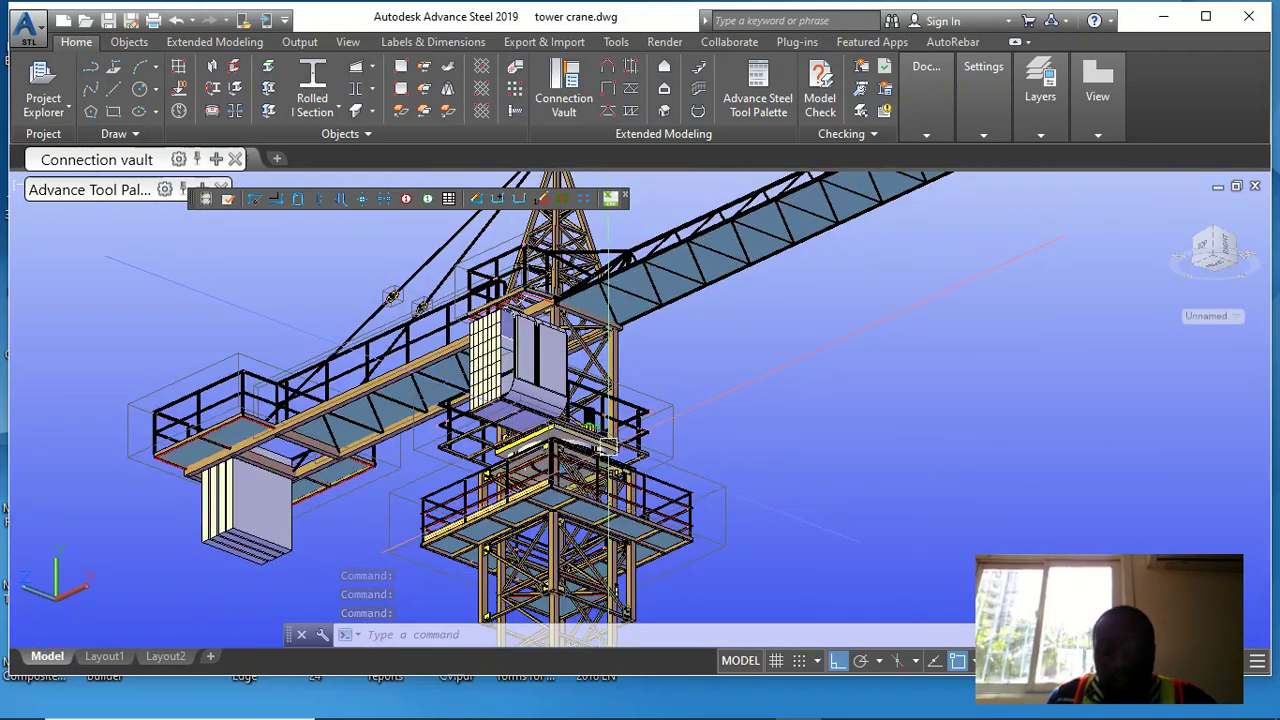
pyautogui.scroll(-3, 718, 429)
pyautogui.scroll(-3, 694, 423)
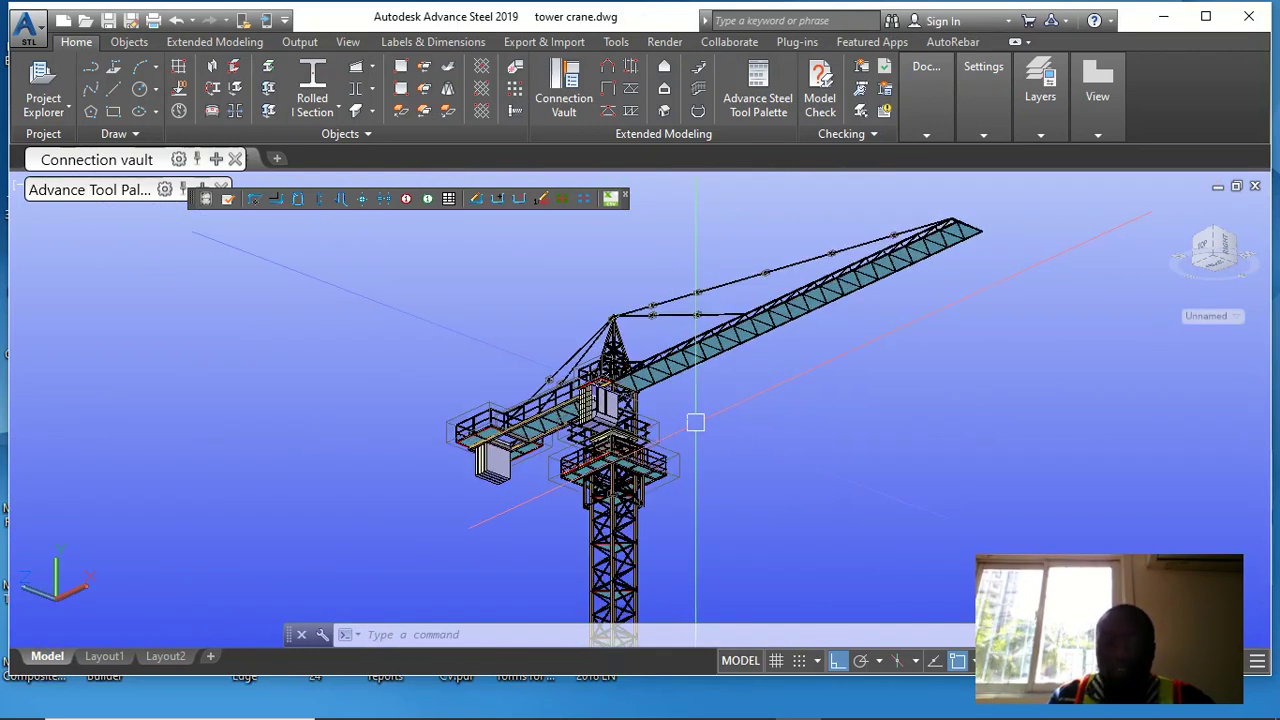
# Inspect the cabin, slewing platform and counter-jib from the opposite side, and view the complete tower crane
pyautogui.keyDown('shift'); pyautogui.moveTo(694, 423); pyautogui.dragTo(430, 500, button='middle'); pyautogui.keyUp('shift')
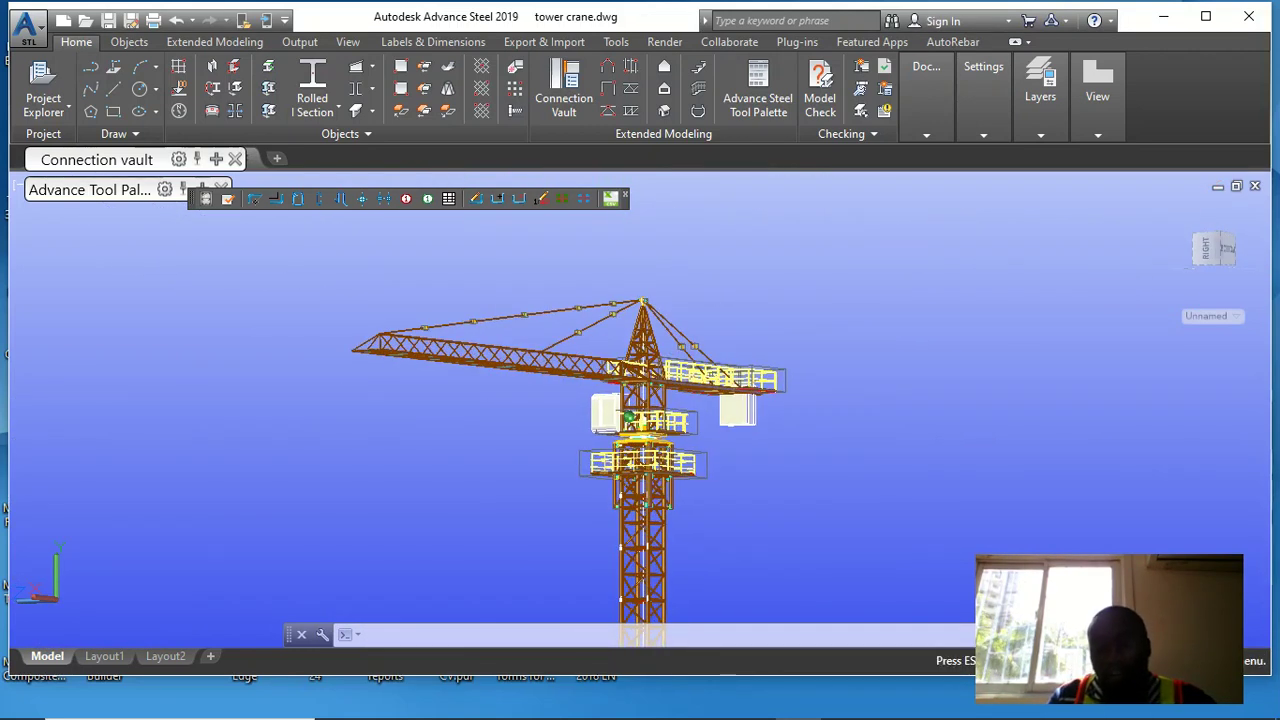
pyautogui.scroll(4, 676, 411)
pyautogui.scroll(3, 676, 409)
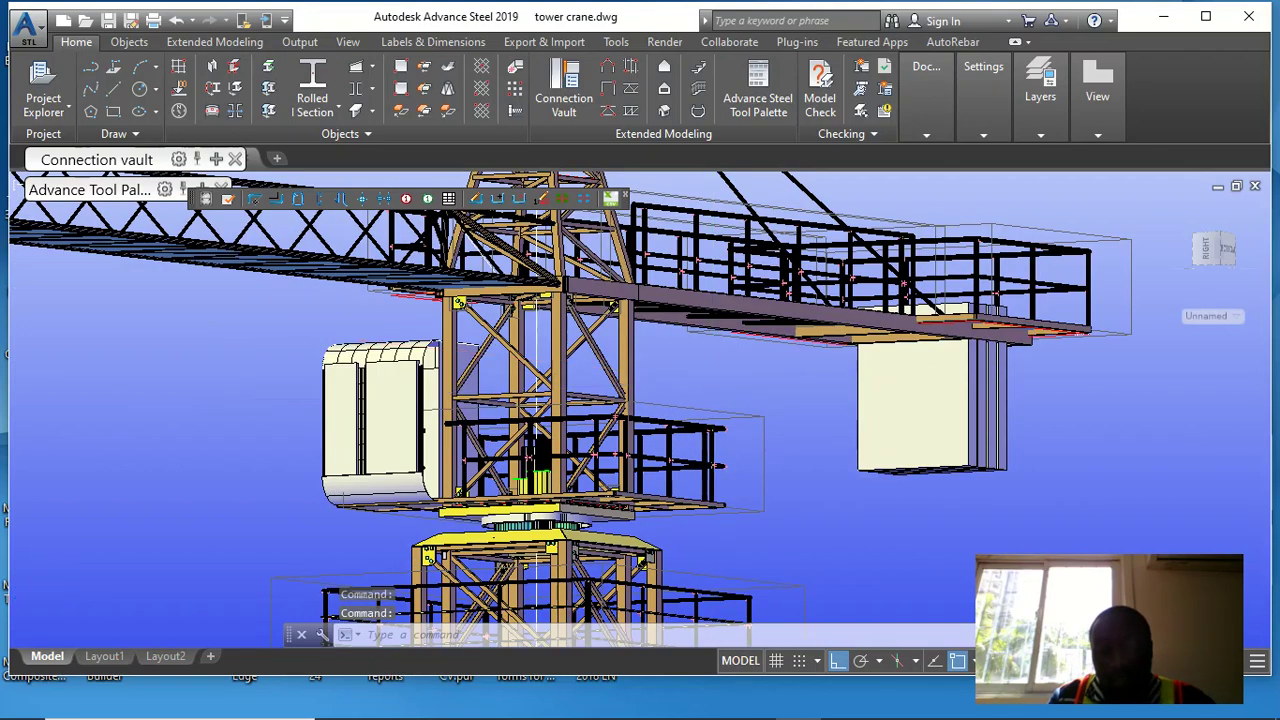
pyautogui.scroll(-3, 676, 409)
pyautogui.keyDown('shift'); pyautogui.moveTo(676, 409); pyautogui.dragTo(571, 589, button='middle'); pyautogui.keyUp('shift')
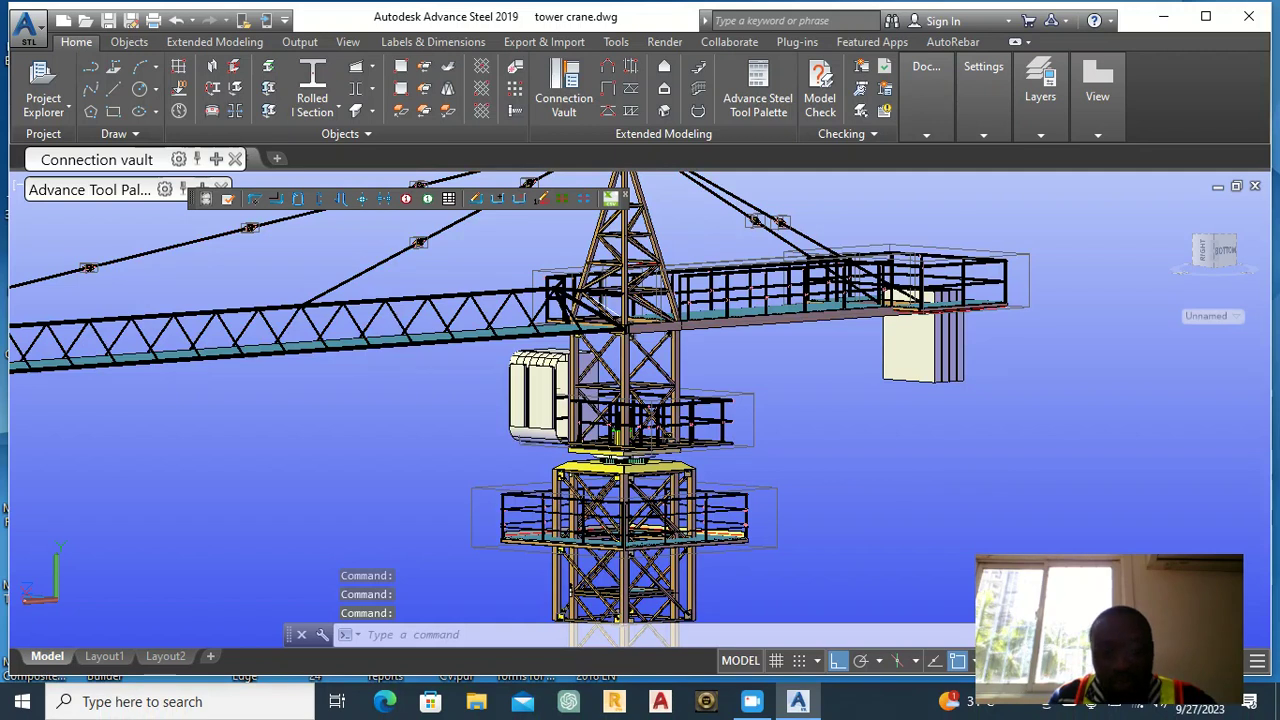
pyautogui.scroll(-5, 660, 437)
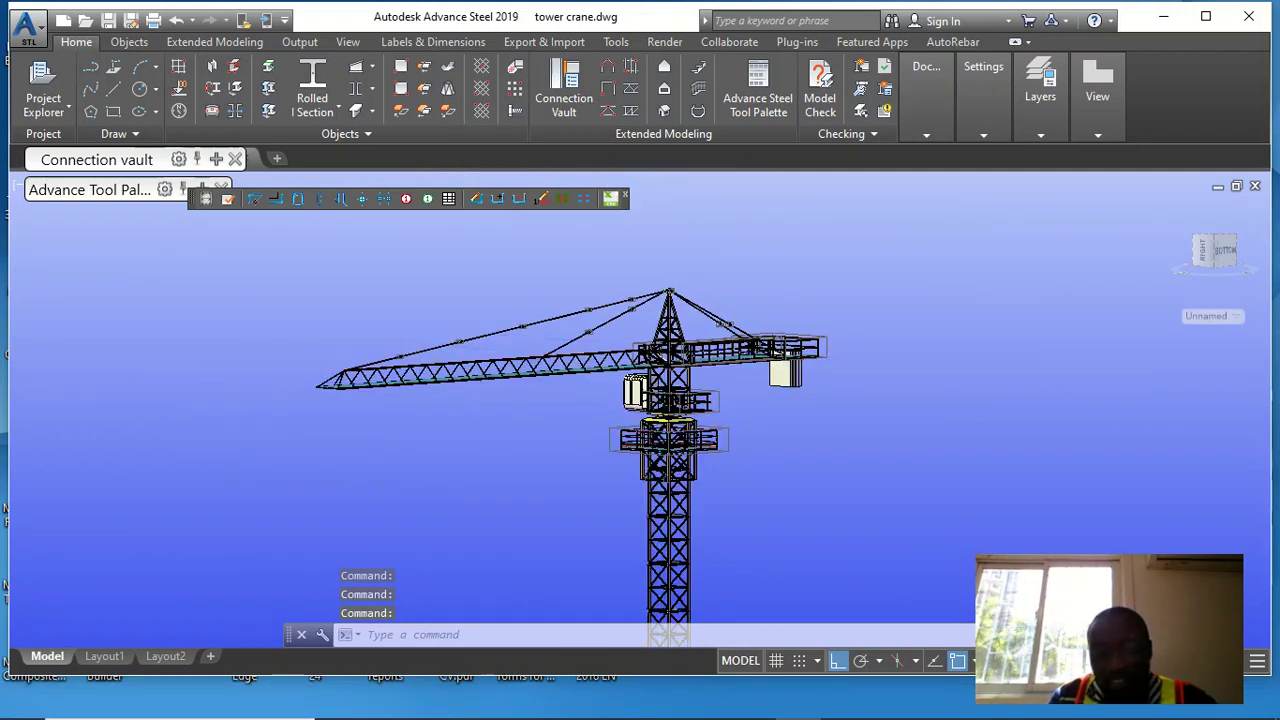
pyautogui.scroll(-2, 662, 381)
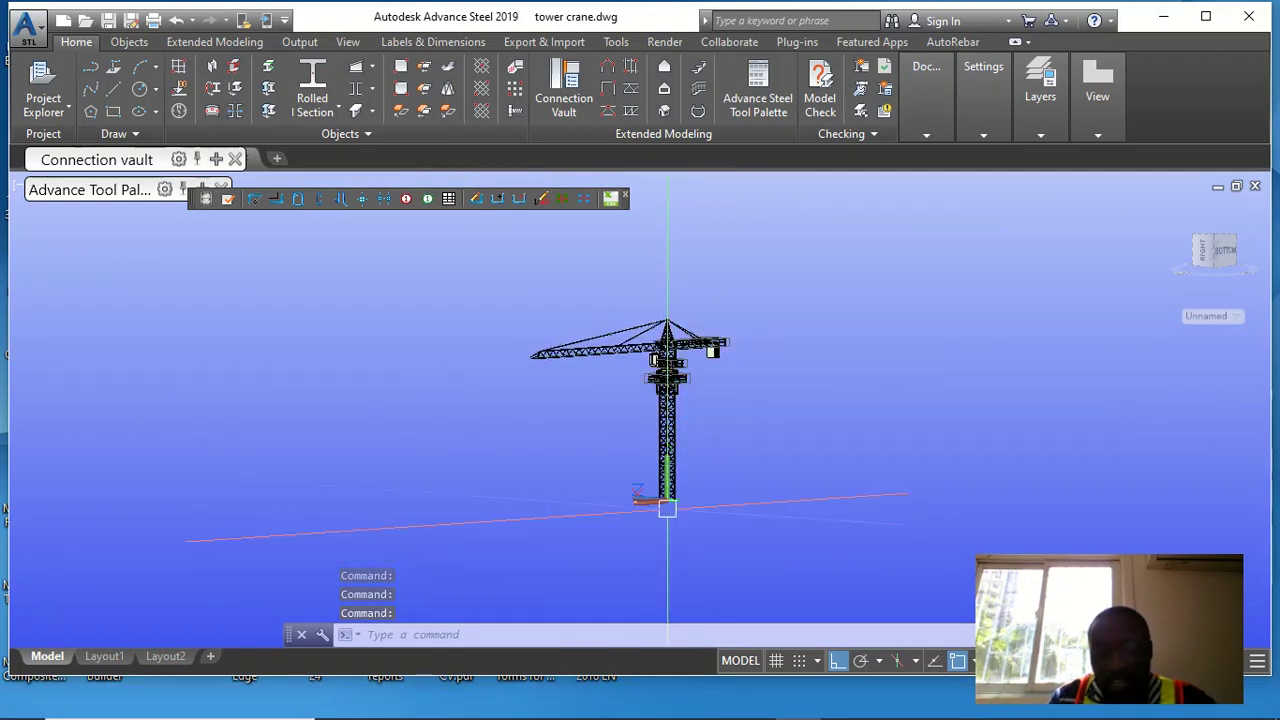
# Examine the base of the mast, its floor plate, and the section joints with their triangular landing
pyautogui.scroll(15, 673, 505)
pyautogui.scroll(-8, 641, 436)
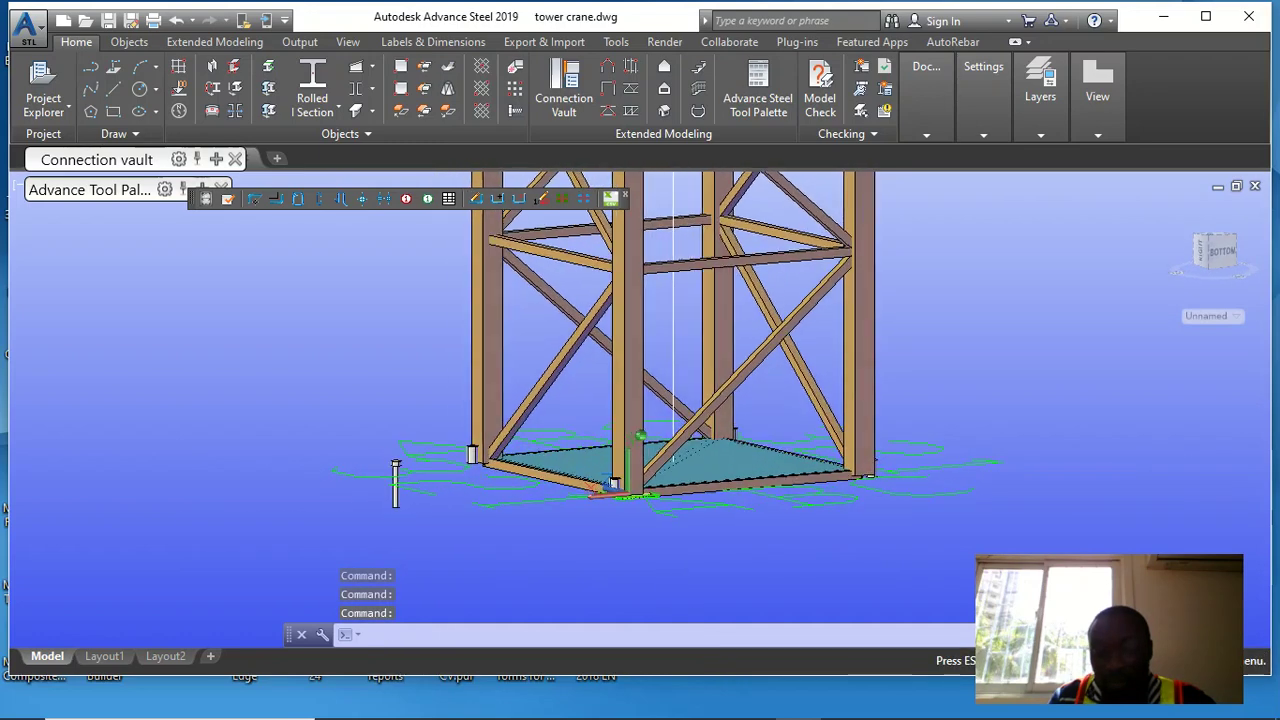
pyautogui.scroll(6, 662, 398)
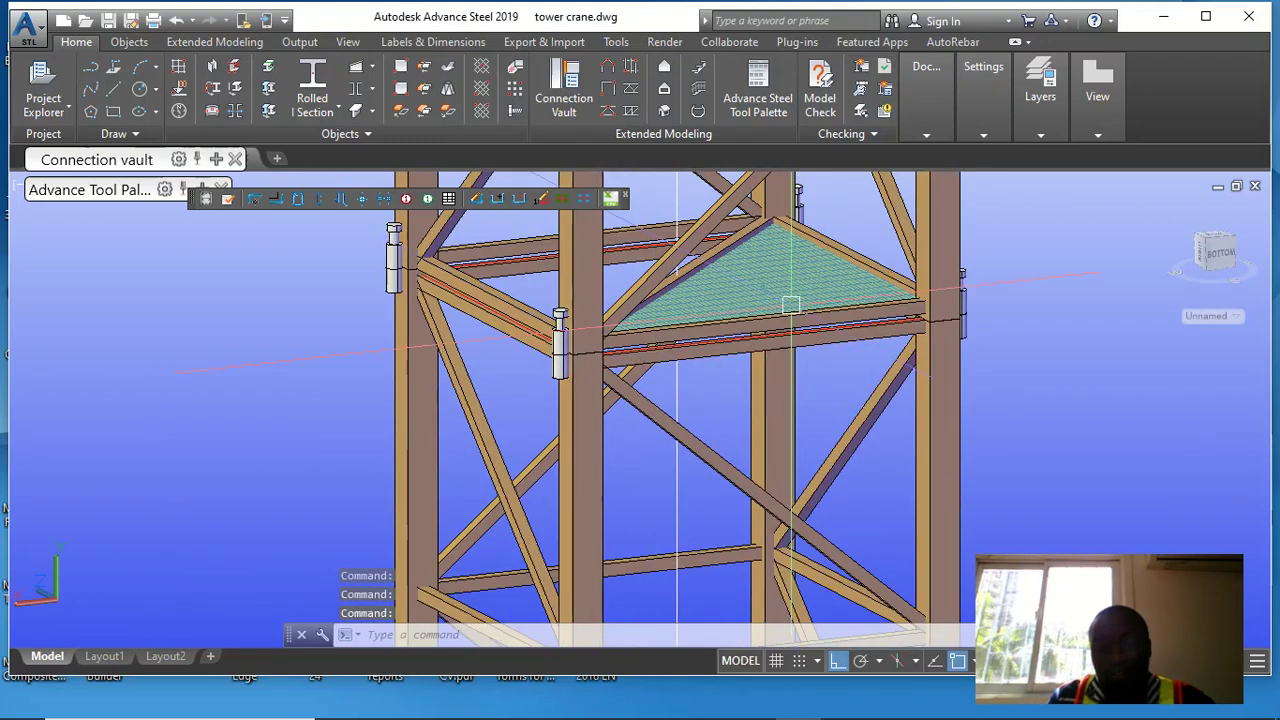
pyautogui.scroll(-12, 659, 286)
pyautogui.scroll(8, 677, 265)
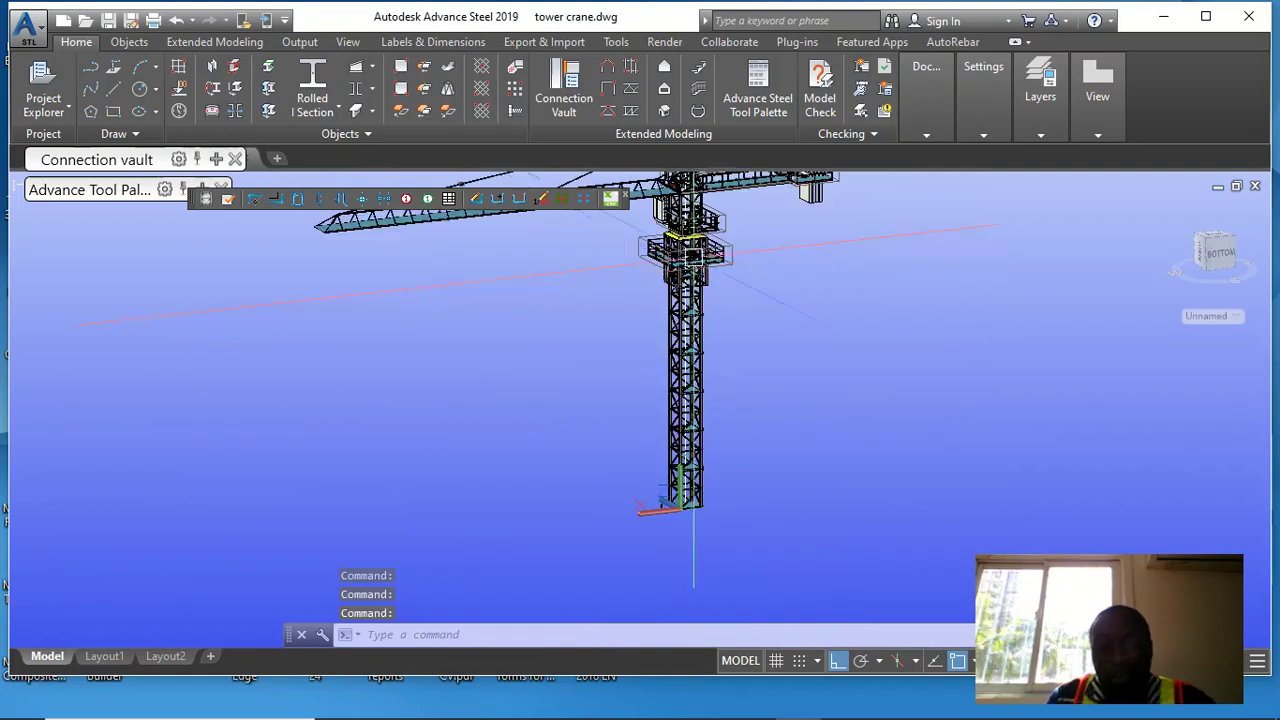
# Review the upper crane from the climbing platform to the tower head, including the jib and its tie bars
pyautogui.scroll(5, 684, 255)
pyautogui.scroll(-6, 703, 490)
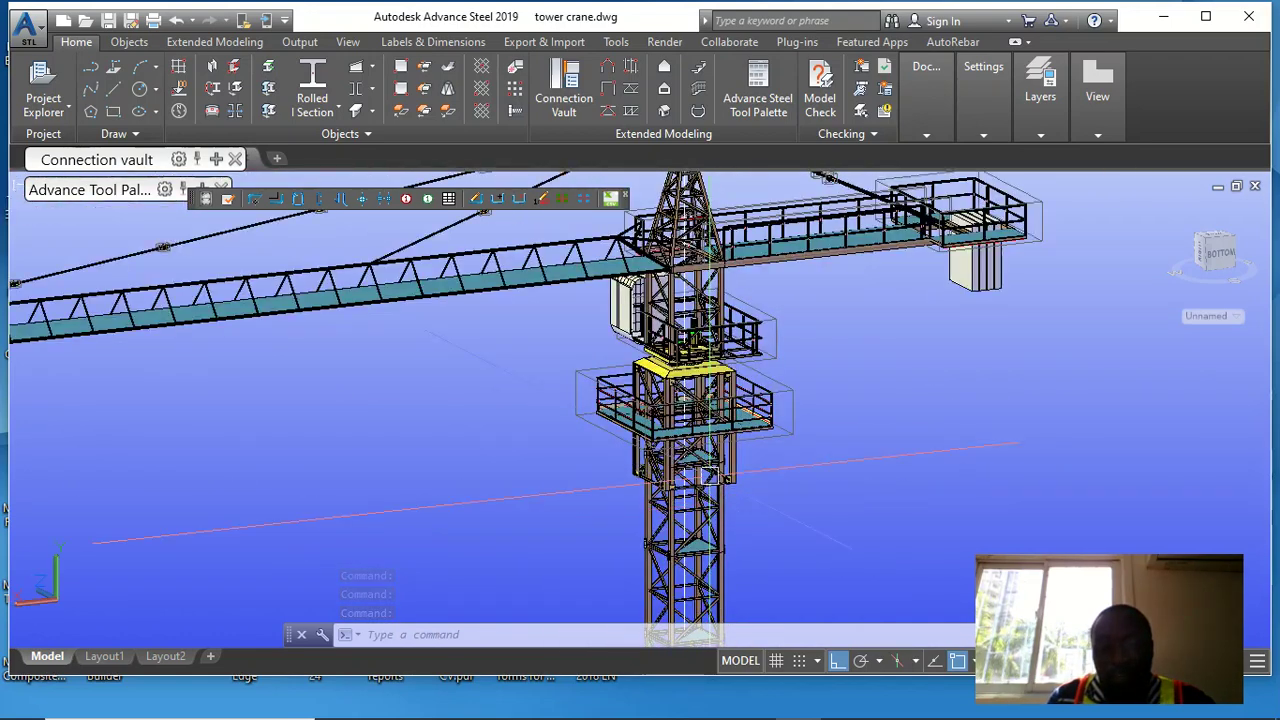
pyautogui.scroll(3, 681, 275)
pyautogui.scroll(-8, 600, 330)
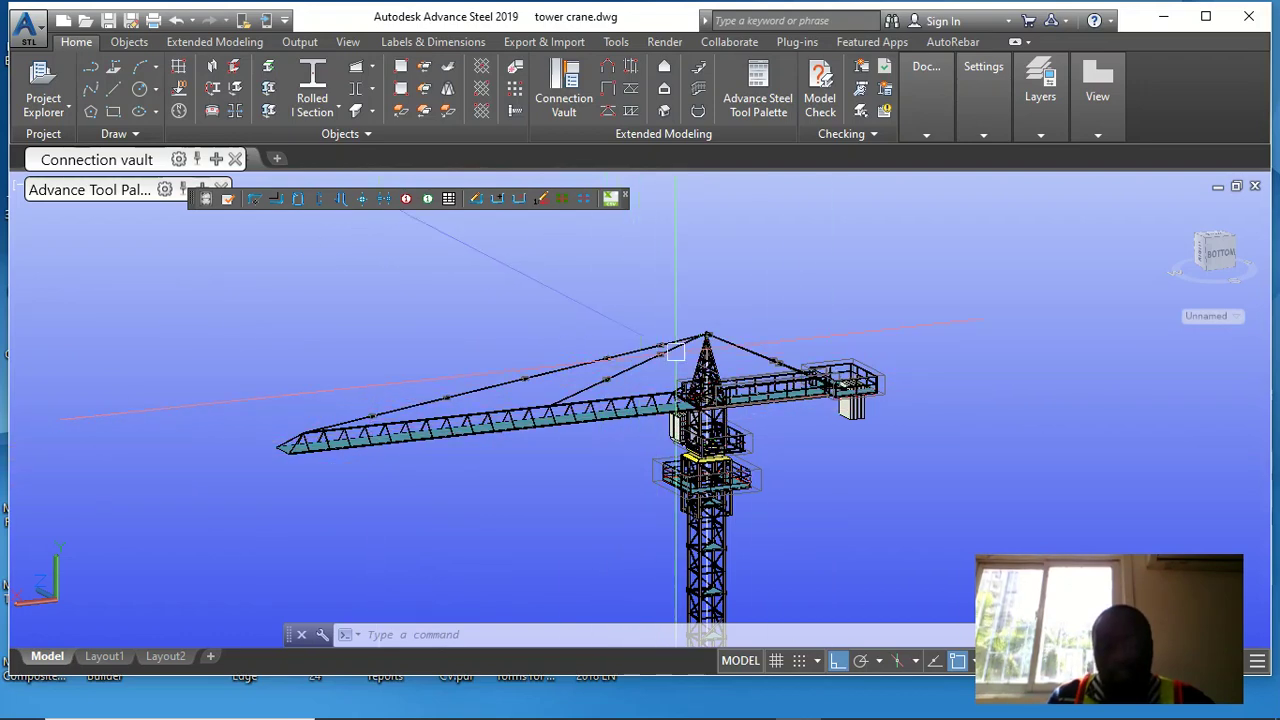
pyautogui.scroll(4, 676, 352)
pyautogui.scroll(-3, 660, 365)
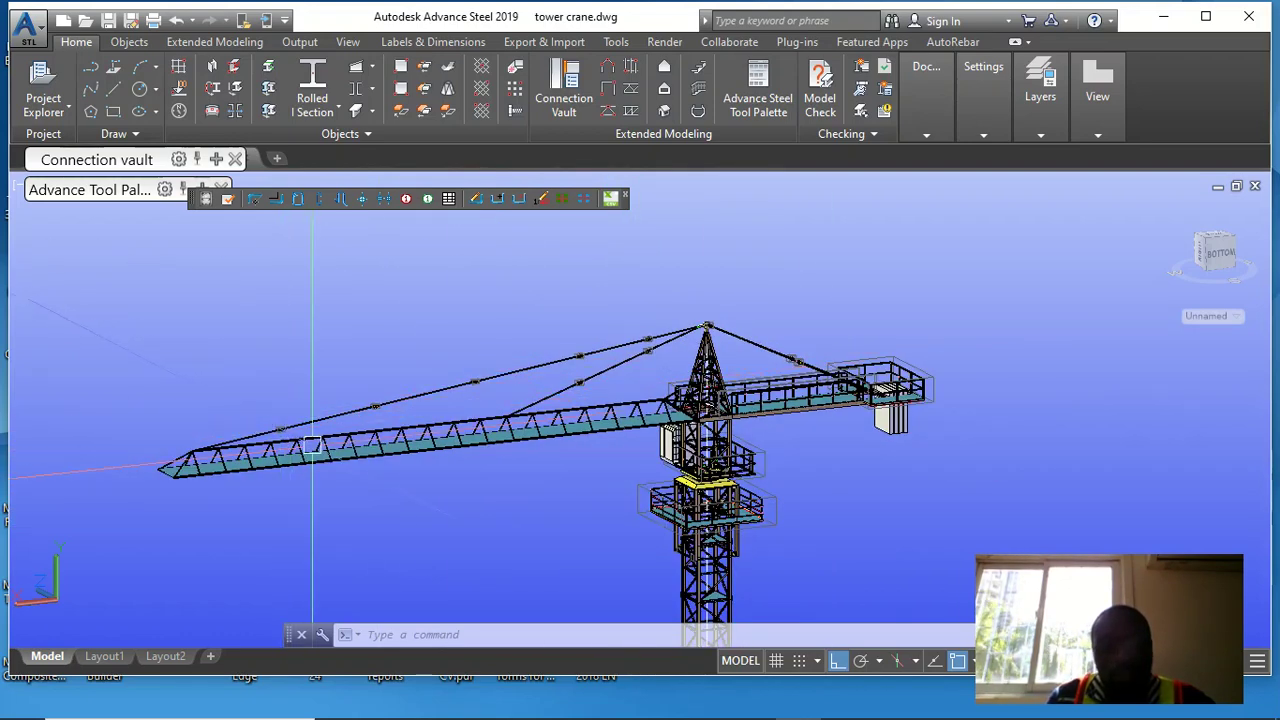
# Inspect the jib connection at the tower head, the slewing platform with its motor, and the climbing frame around the mast
pyautogui.scroll(6, 700, 412)
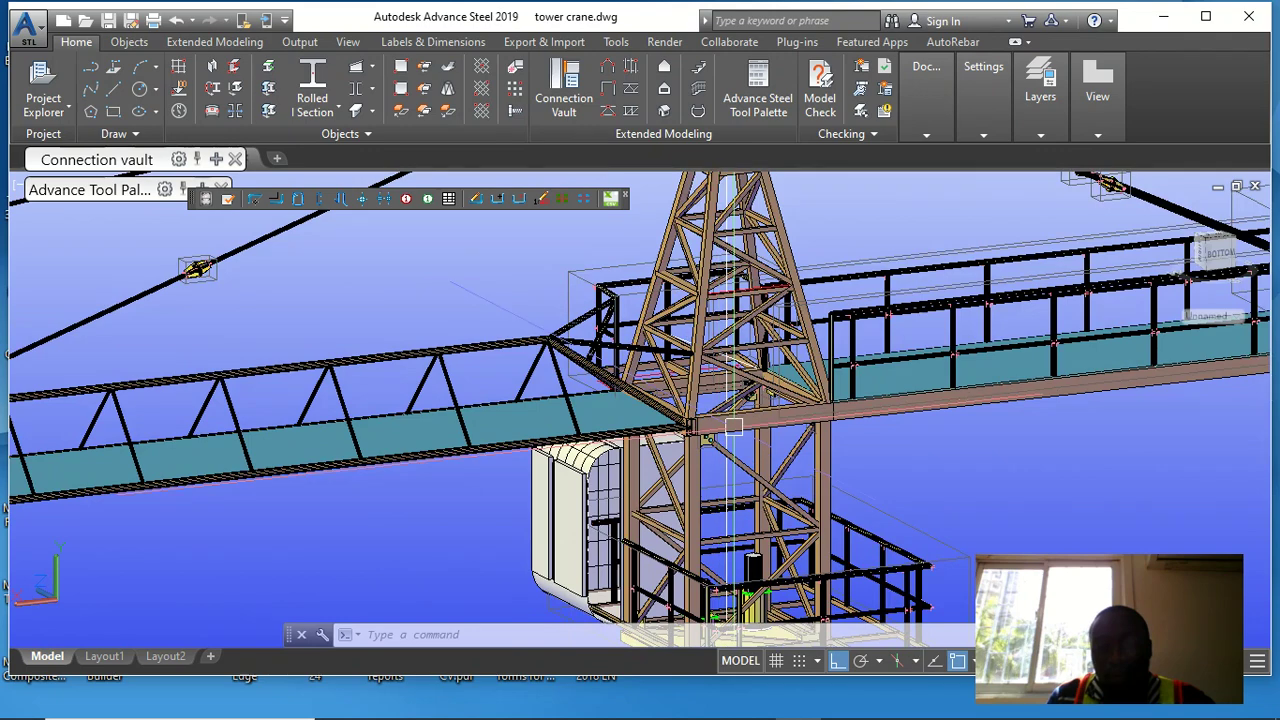
pyautogui.scroll(-6, 730, 428)
pyautogui.scroll(4, 700, 460)
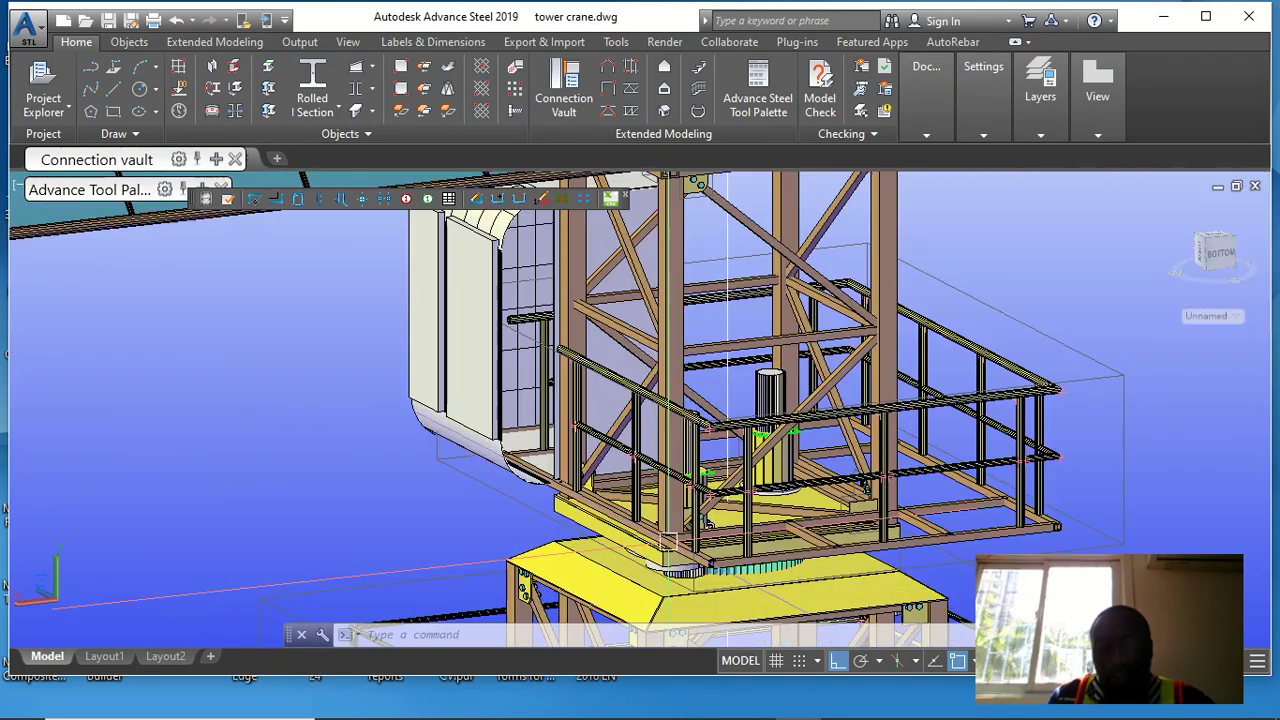
pyautogui.scroll(-2, 690, 470)
pyautogui.scroll(-3, 700, 500)
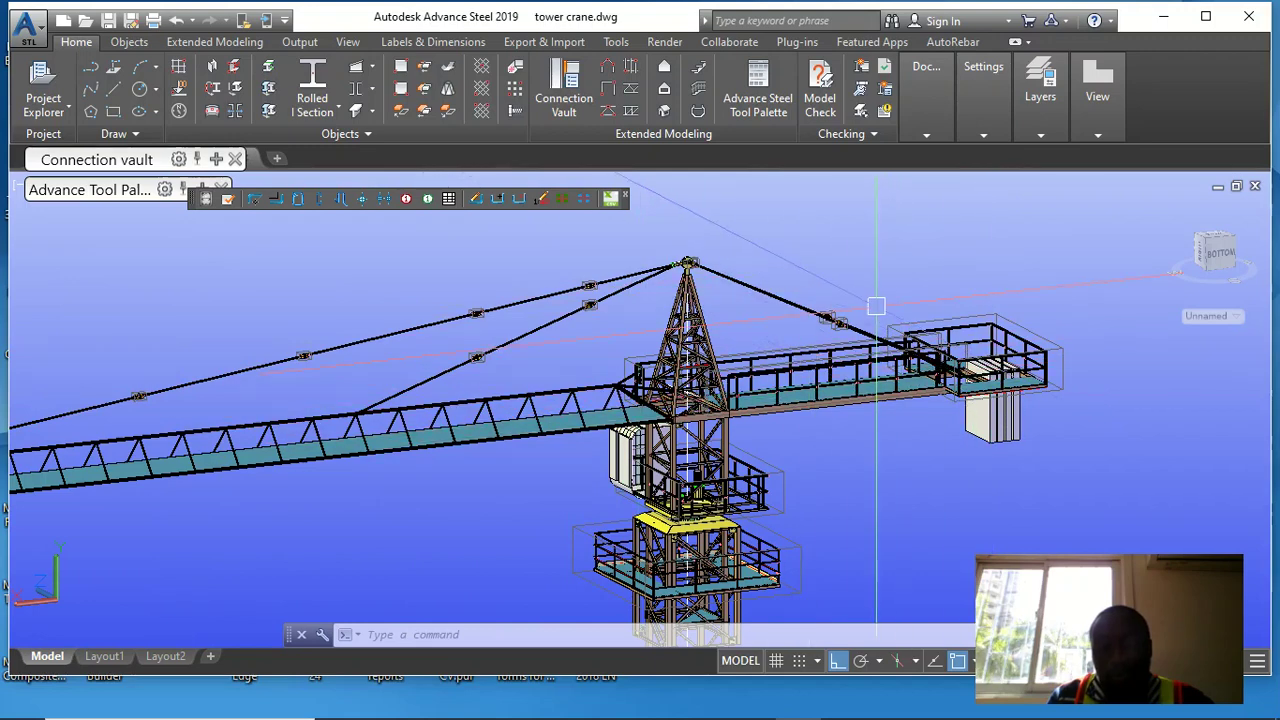
pyautogui.scroll(-2, 668, 290)
pyautogui.scroll(6, 818, 437)
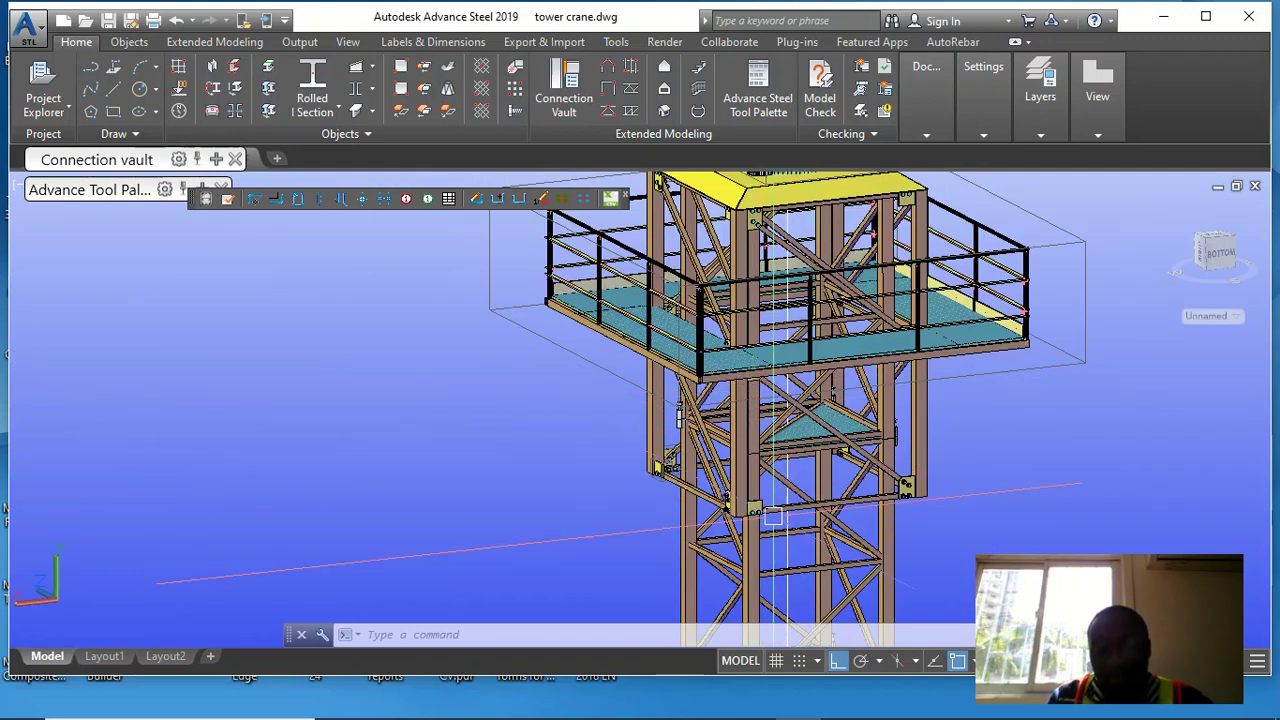
pyautogui.scroll(-6, 790, 420)
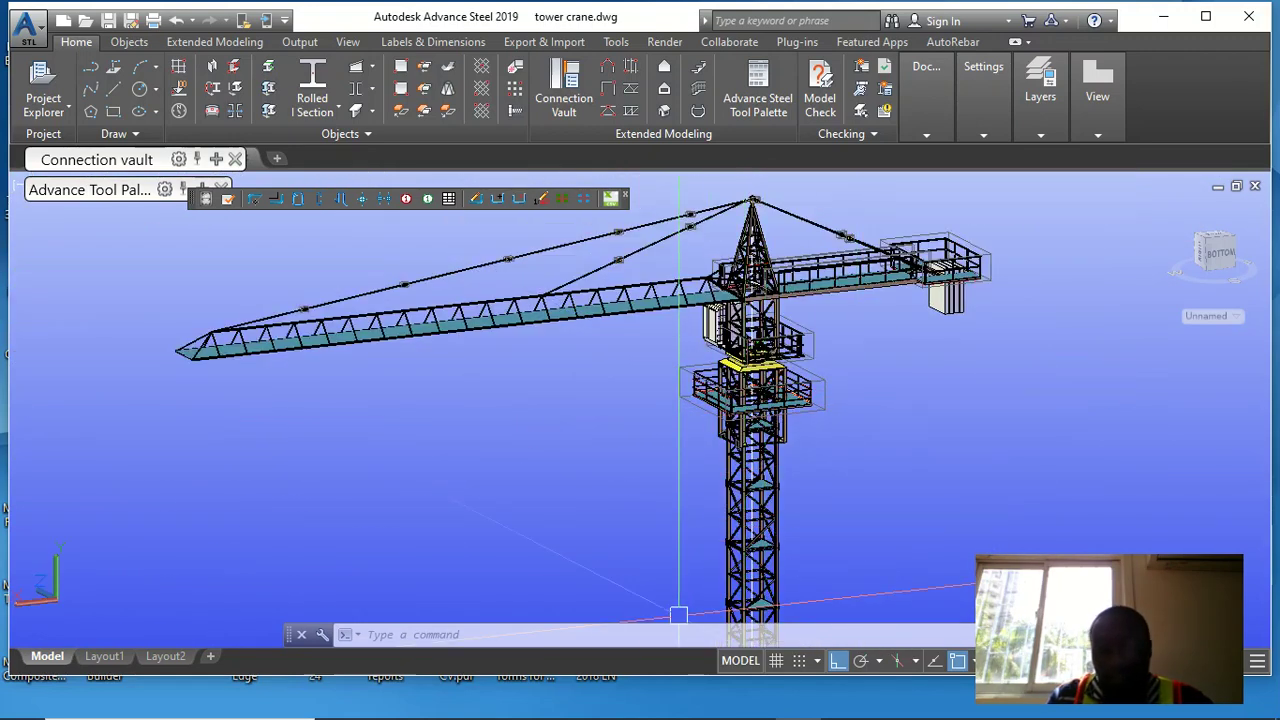